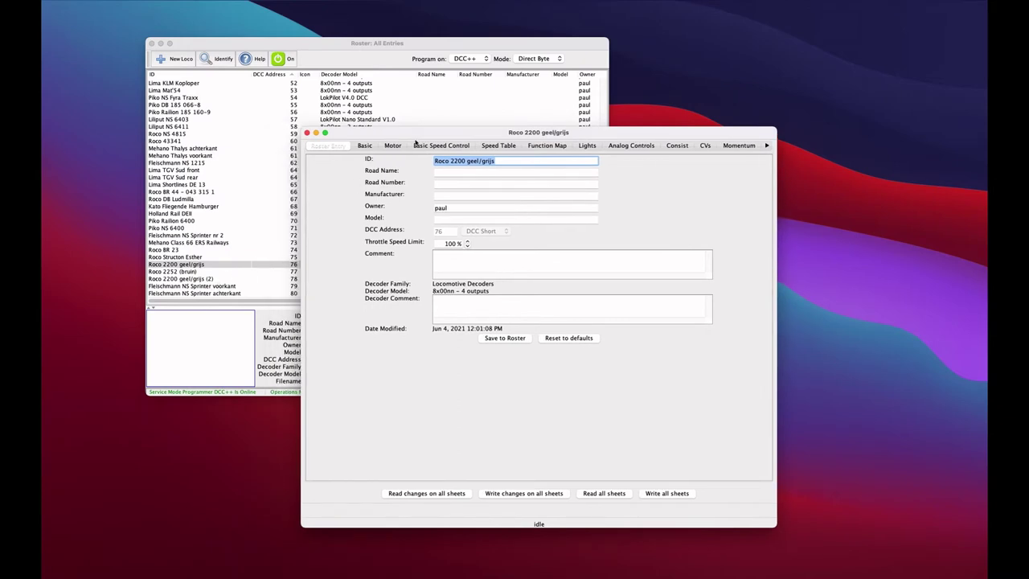
# Step: Review the Roco 2200 geel/grijs decoder's basic settings and the available speed step formats without changing them
pyautogui.click(366, 148)
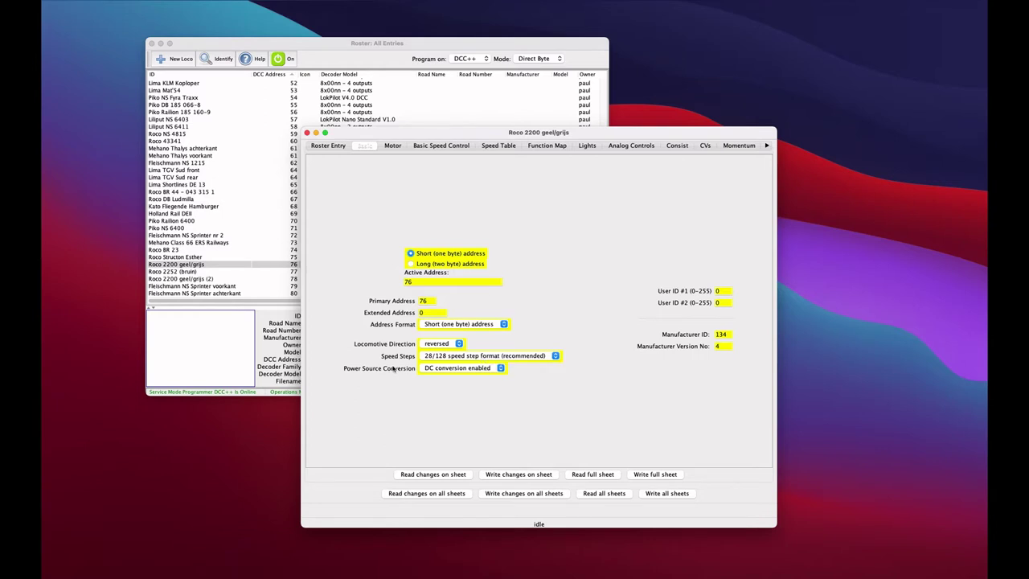
pyautogui.click(453, 358)
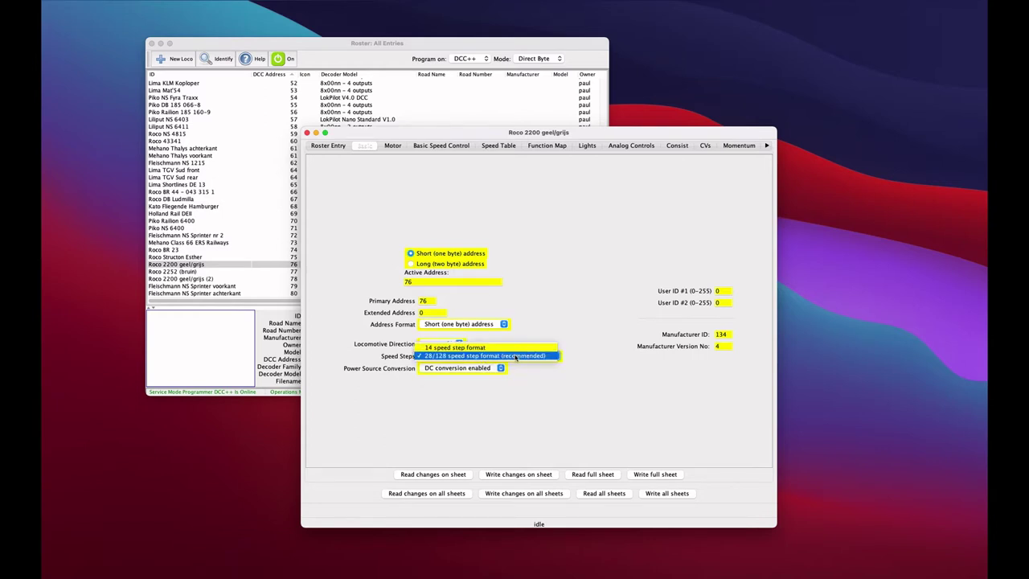
pyautogui.click(586, 352)
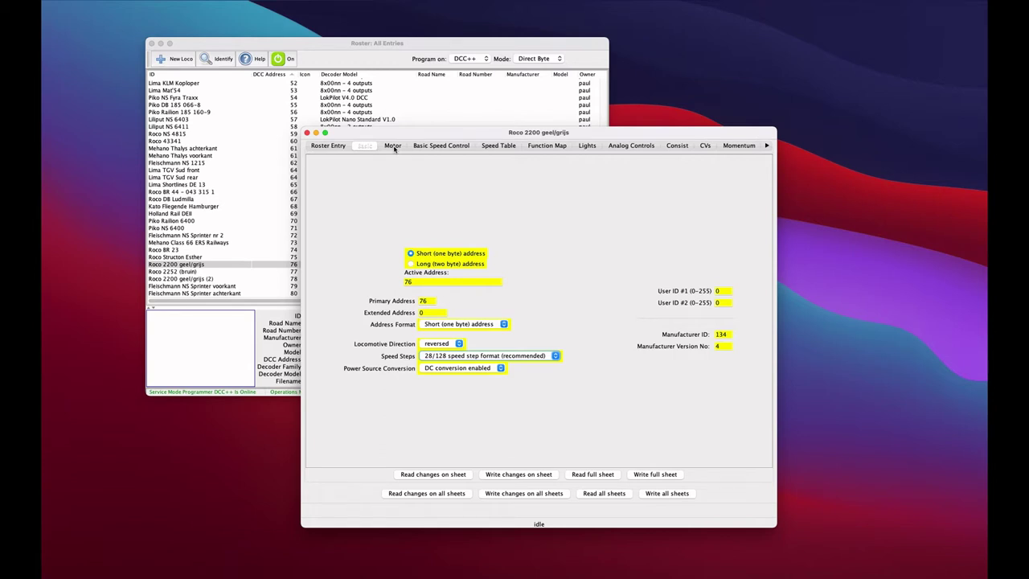
# Step: Set the motor's acceleration rate and deceleration rate to 0 and leave BEMF Enable on Disabled
pyautogui.click(393, 145)
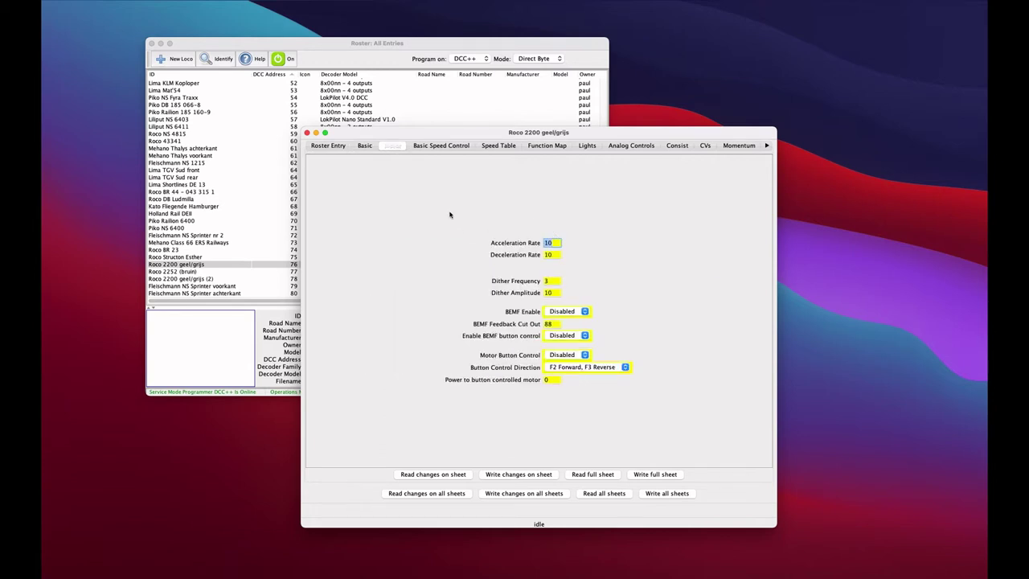
pyautogui.write('0')
pyautogui.doubleClick(549, 254)
pyautogui.write('0')
pyautogui.hotkey('shift', 'Tab')
pyautogui.click(587, 312)
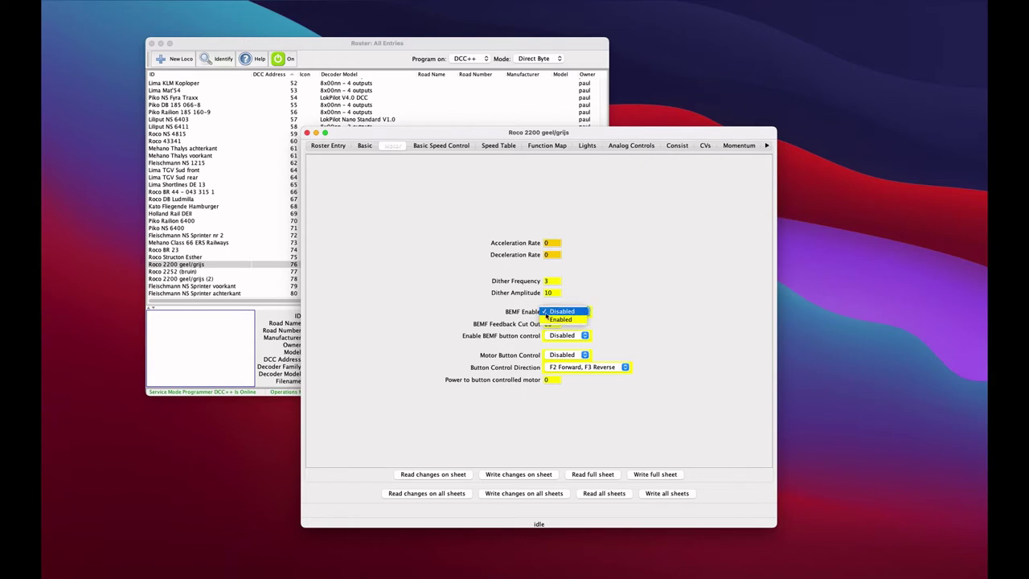
pyautogui.click(644, 295)
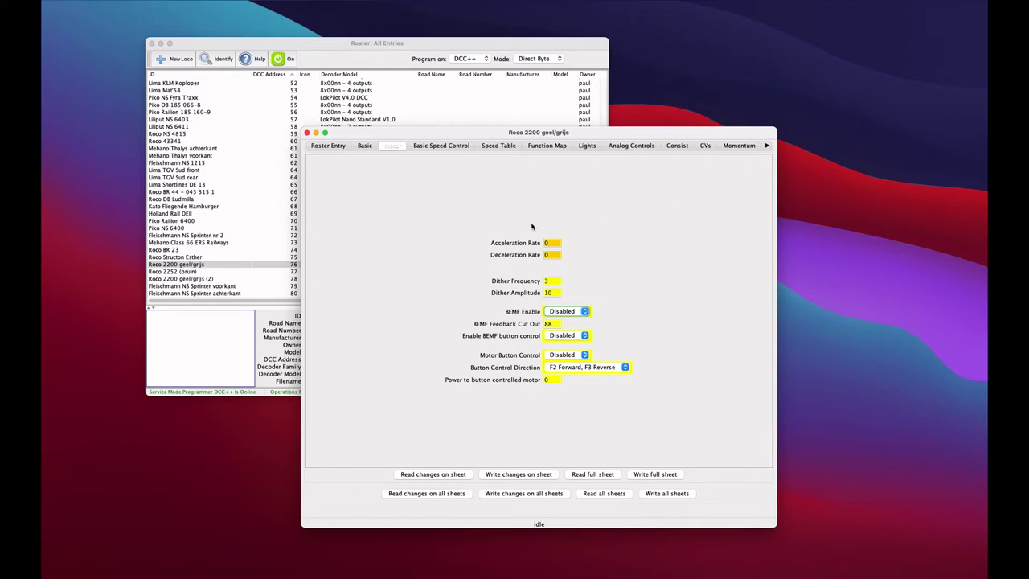
# Step: Write the changed motor settings to the decoder
pyautogui.click(433, 145)
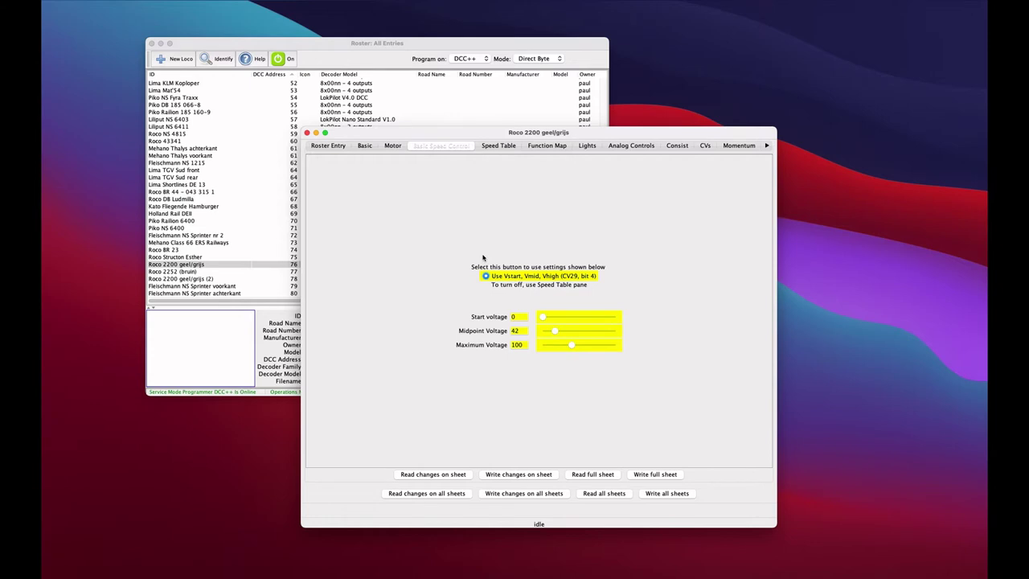
pyautogui.click(400, 145)
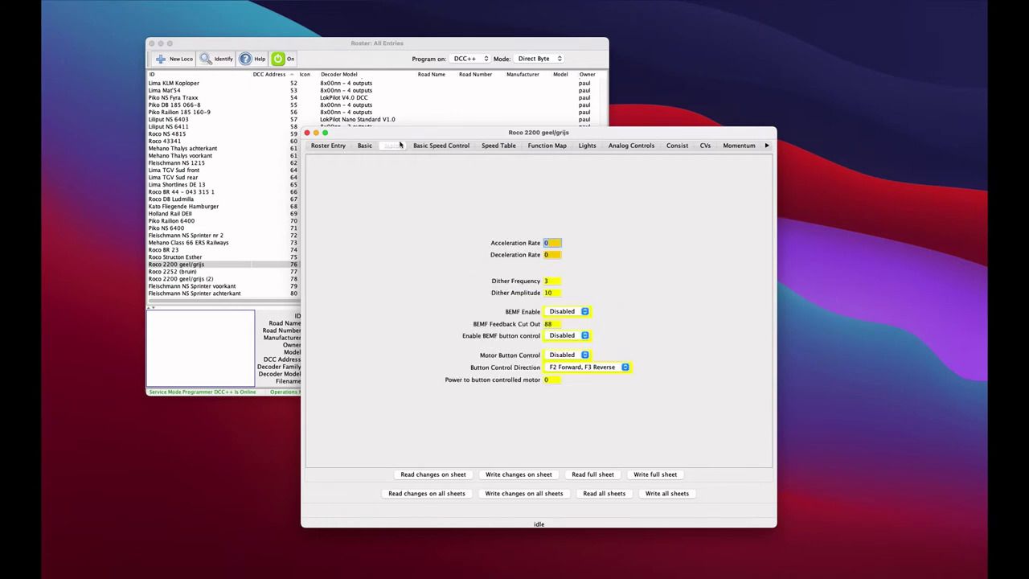
pyautogui.click(527, 475)
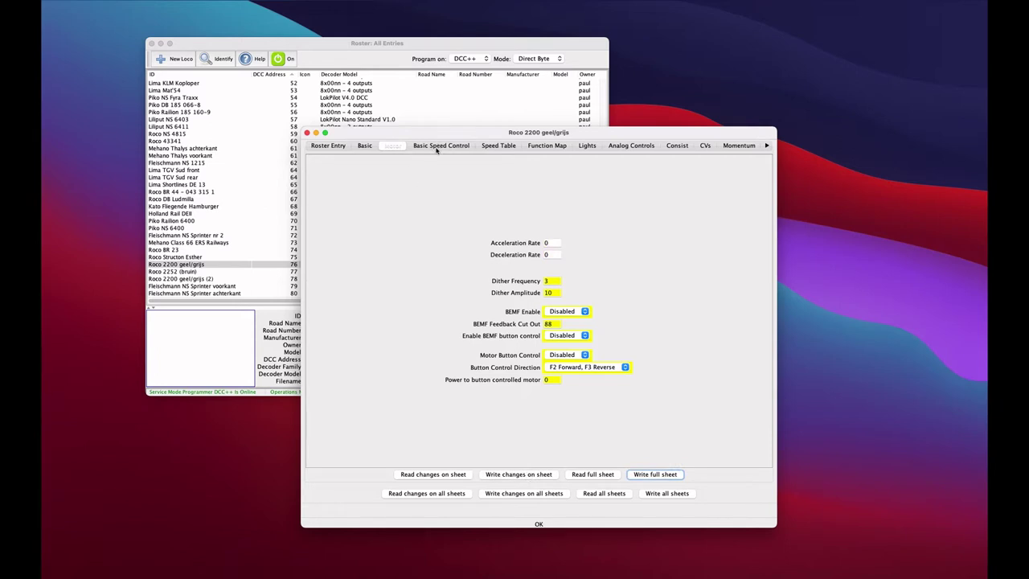
# Step: Place the decoder's basic speed control settings beside the roster and open a throttle for Roco 2200 geel/grijs
pyautogui.click(439, 148)
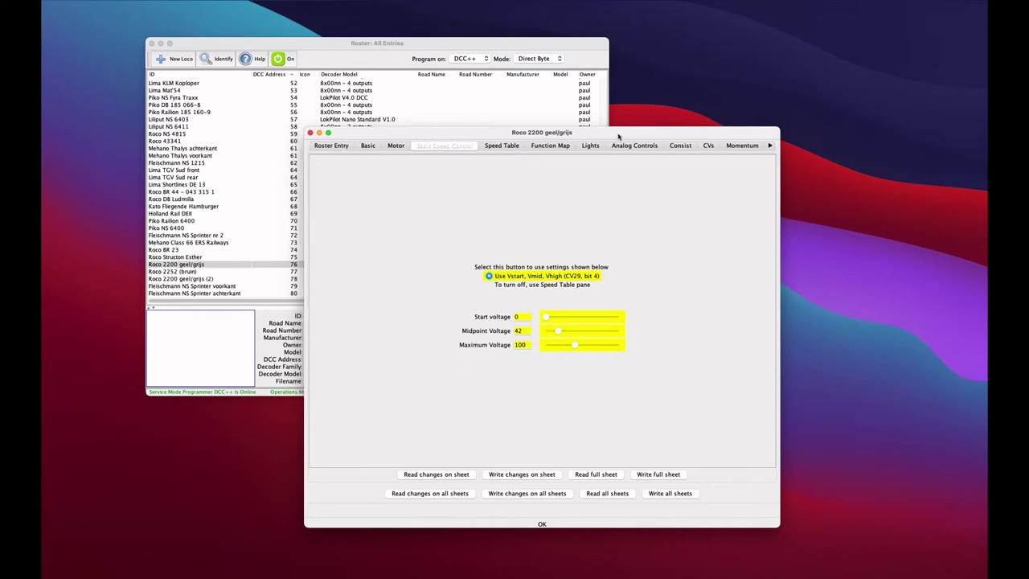
pyautogui.moveTo(614, 135); pyautogui.dragTo(782, 131)
pyautogui.moveTo(584, 51); pyautogui.dragTo(483, 48)
pyautogui.click(473, 376)
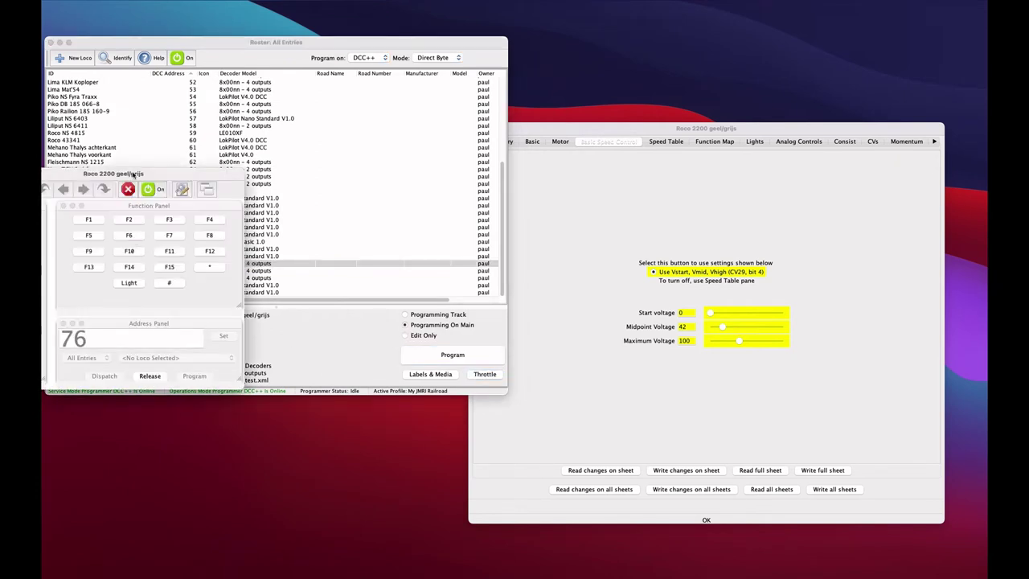
# Step: Move the locomotive's throttle up to its lowest speed and set the direction to Forward
pyautogui.click(157, 408)
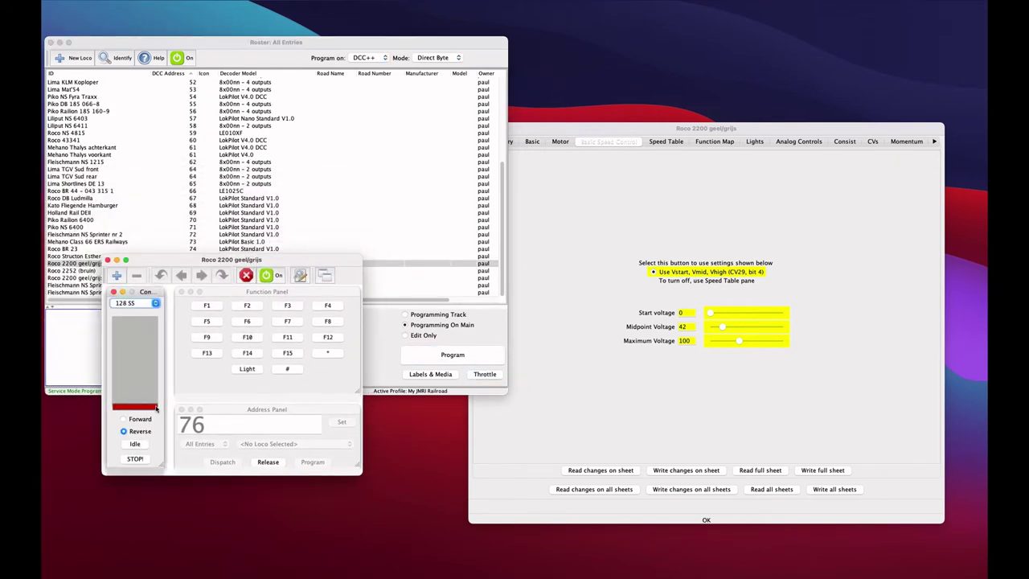
pyautogui.click(157, 409)
pyautogui.click(157, 408)
pyautogui.click(157, 409)
pyautogui.click(157, 409)
pyautogui.click(139, 420)
# Step: Try start voltages of 11, 17, 9 and 2, writing the changes to the decoder
pyautogui.moveTo(711, 315); pyautogui.dragTo(714, 317)
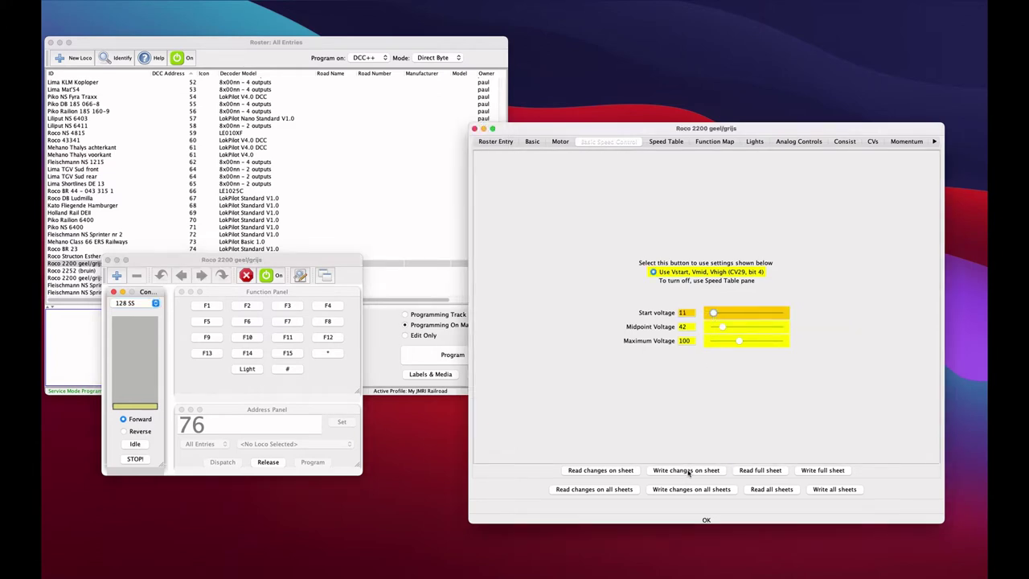
pyautogui.moveTo(715, 315); pyautogui.dragTo(719, 315)
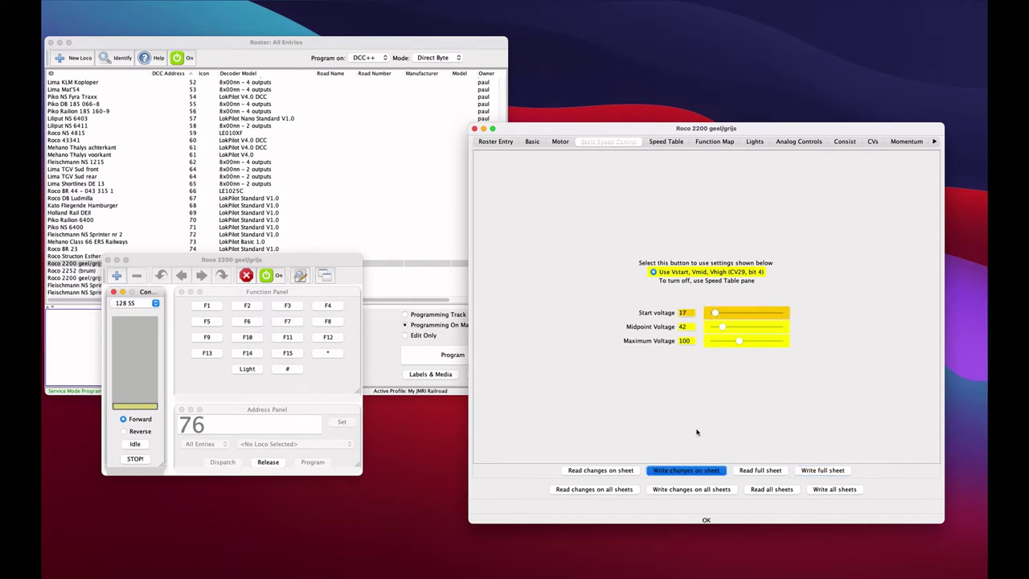
pyautogui.click(715, 313)
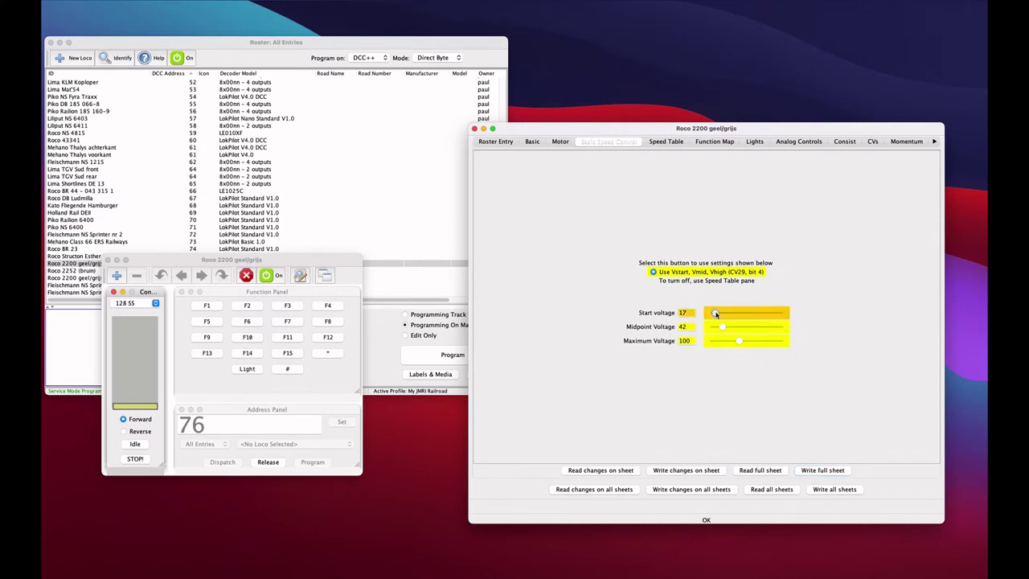
pyautogui.moveTo(715, 314); pyautogui.dragTo(712, 315)
pyautogui.click(666, 470)
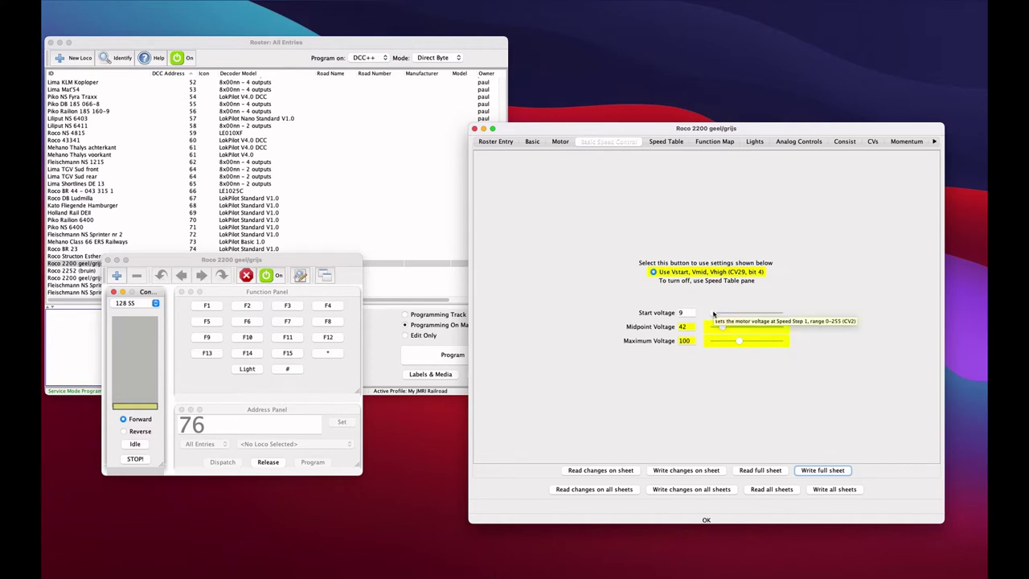
pyautogui.moveTo(714, 313); pyautogui.dragTo(711, 314)
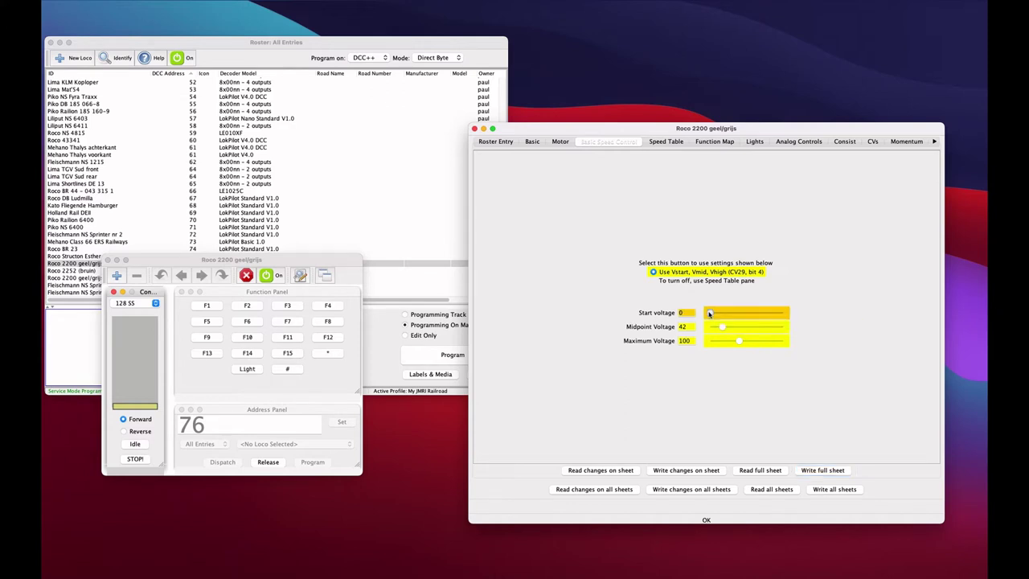
pyautogui.click(681, 471)
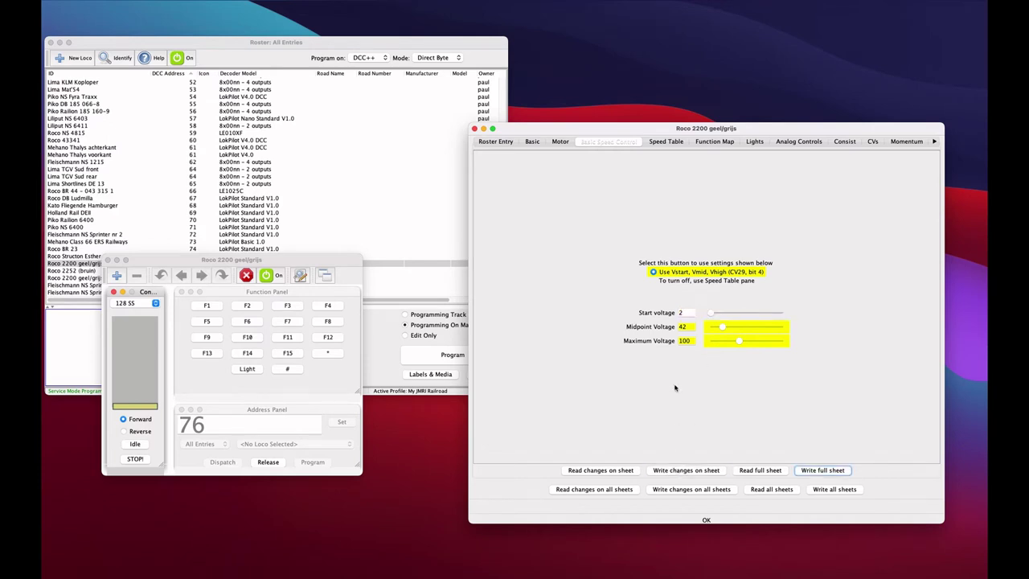
# Step: Set the start voltage to 0 and write it to the decoder
pyautogui.click(711, 313)
pyautogui.moveTo(711, 315); pyautogui.dragTo(708, 315)
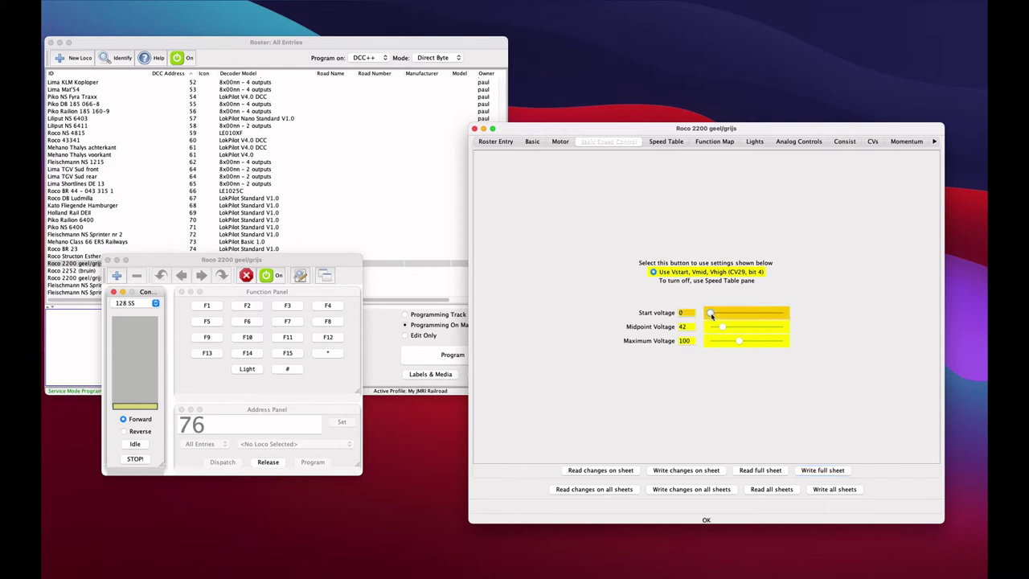
pyautogui.click(669, 472)
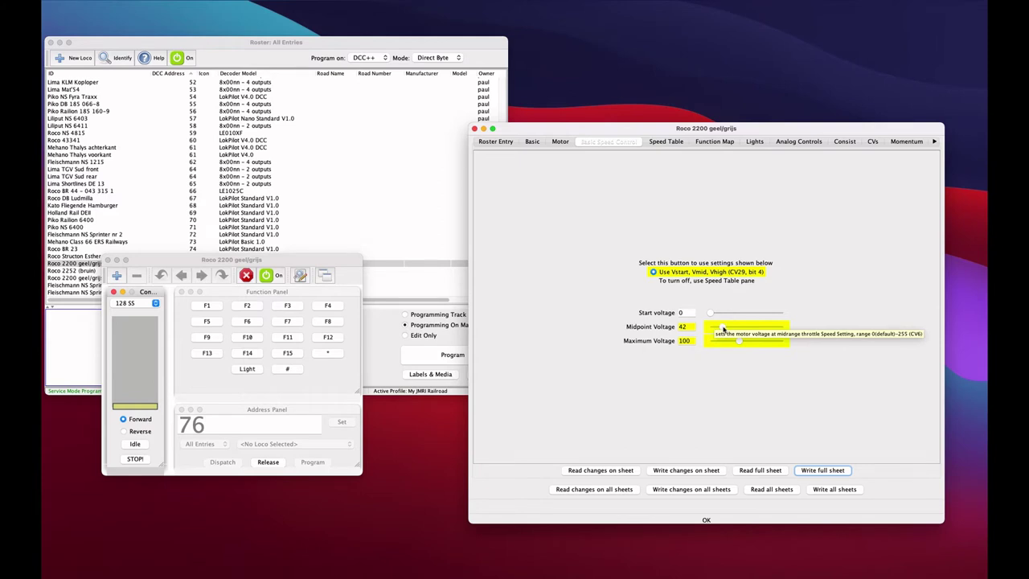
# Step: Run the locomotive at full throttle forward and in reverse to measure its top speed, and bring it to idle
pyautogui.click(688, 325)
pyautogui.click(689, 341)
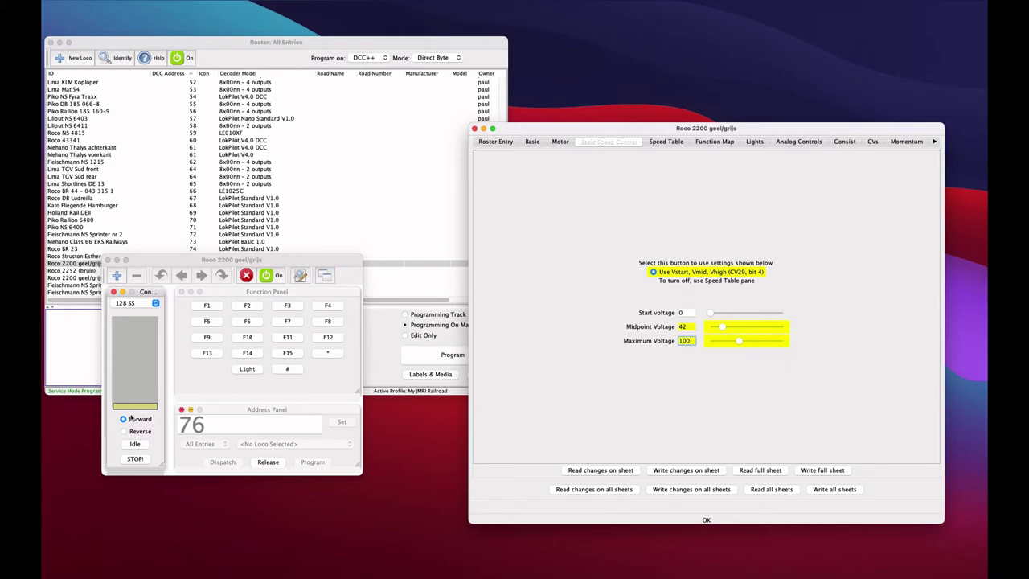
pyautogui.moveTo(141, 410); pyautogui.dragTo(138, 287)
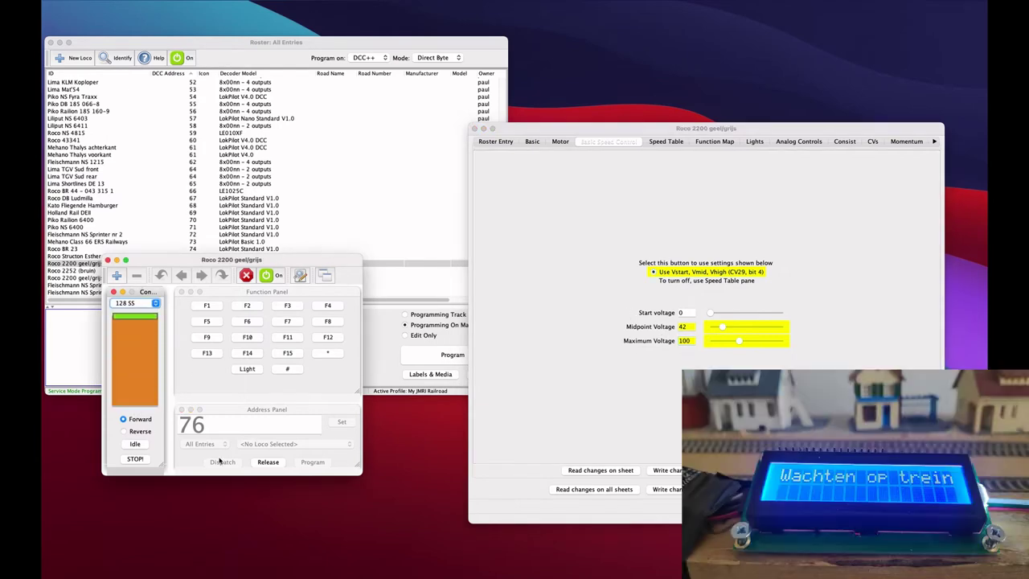
pyautogui.click(145, 434)
pyautogui.click(562, 141)
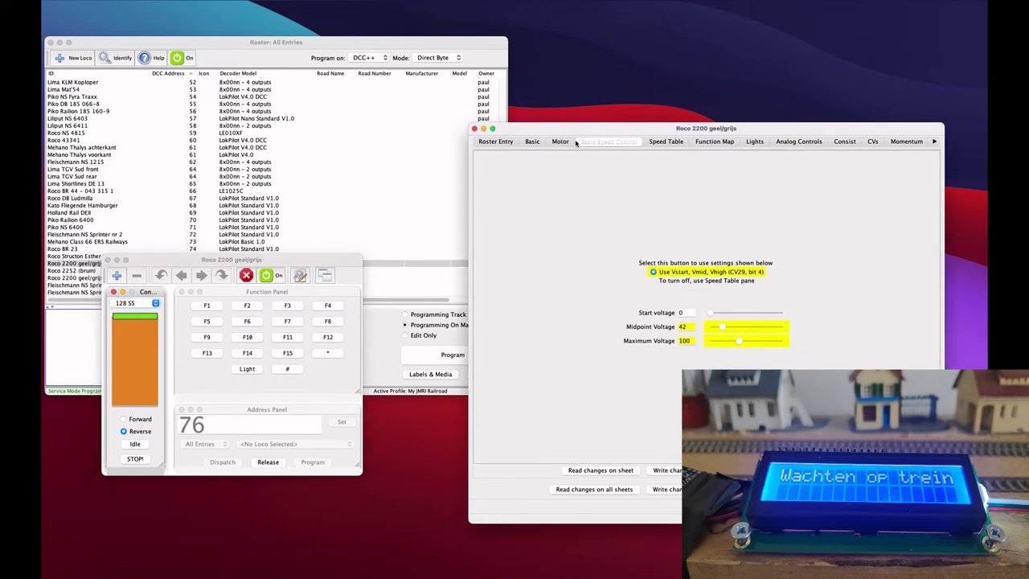
pyautogui.click(598, 144)
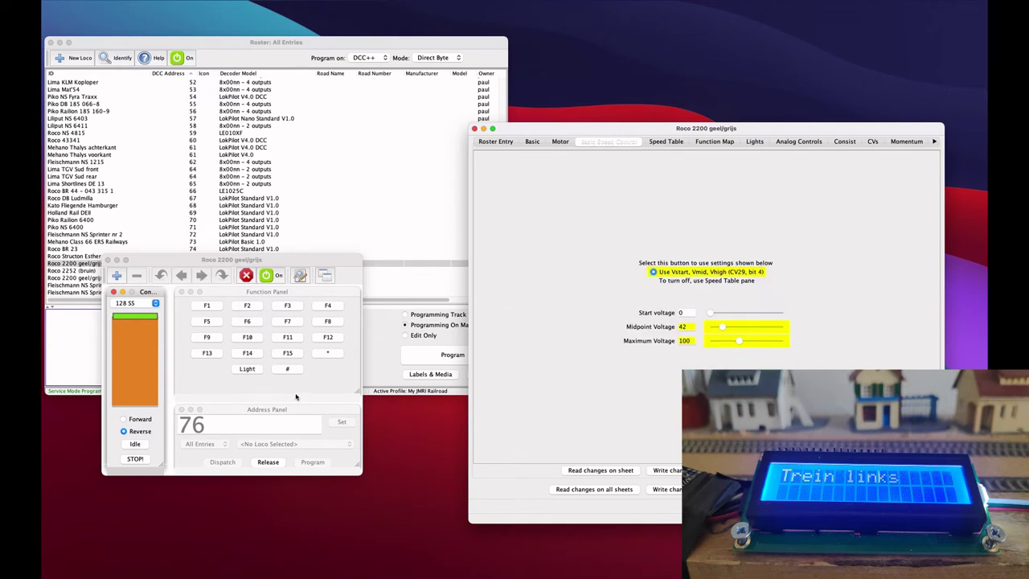
pyautogui.click(128, 440)
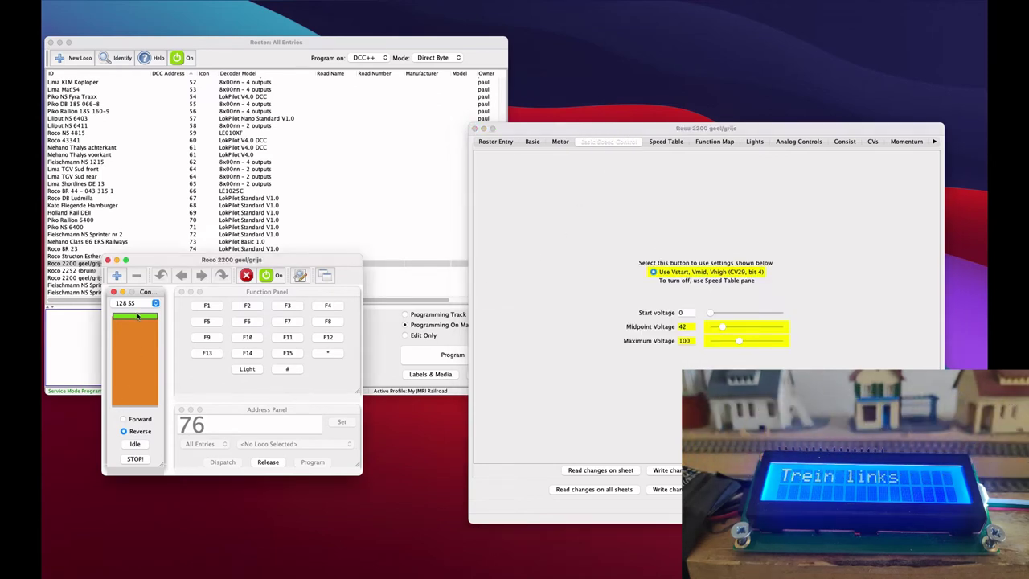
pyautogui.click(140, 420)
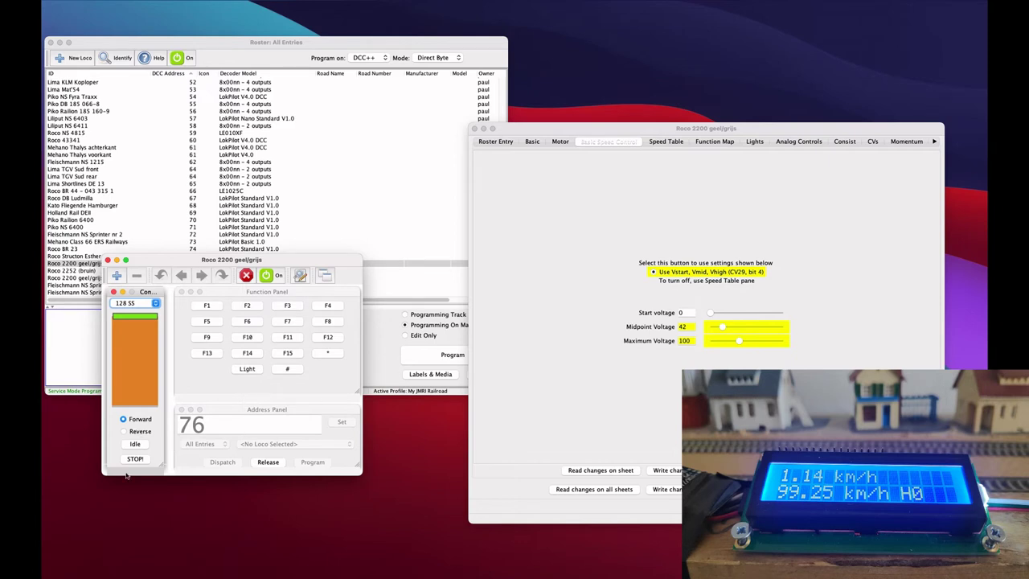
pyautogui.click(135, 445)
# Step: Try a maximum voltage of 124 on the decoder and run the locomotive forward at full throttle
pyautogui.moveTo(738, 342); pyautogui.dragTo(746, 342)
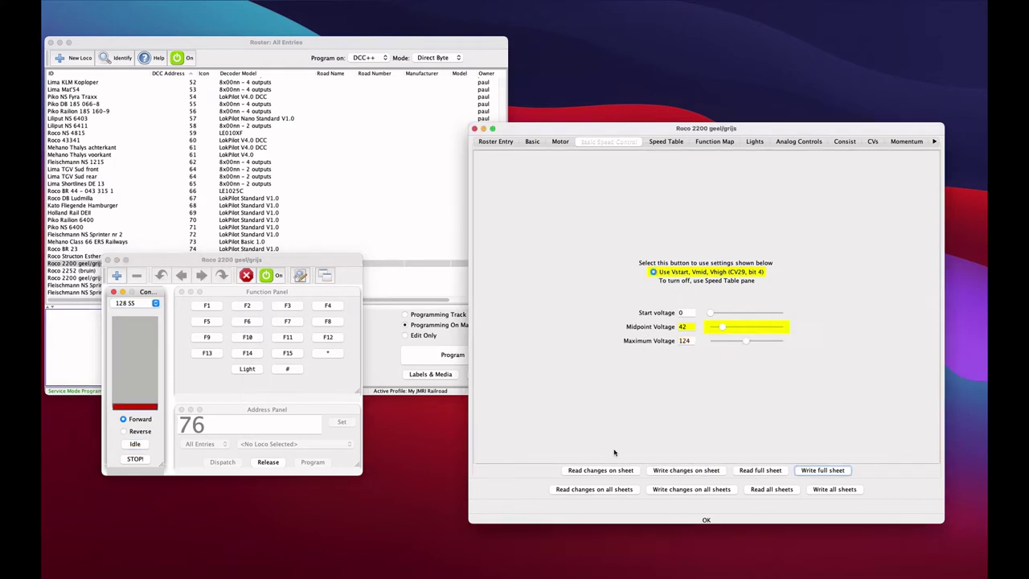
pyautogui.click(137, 433)
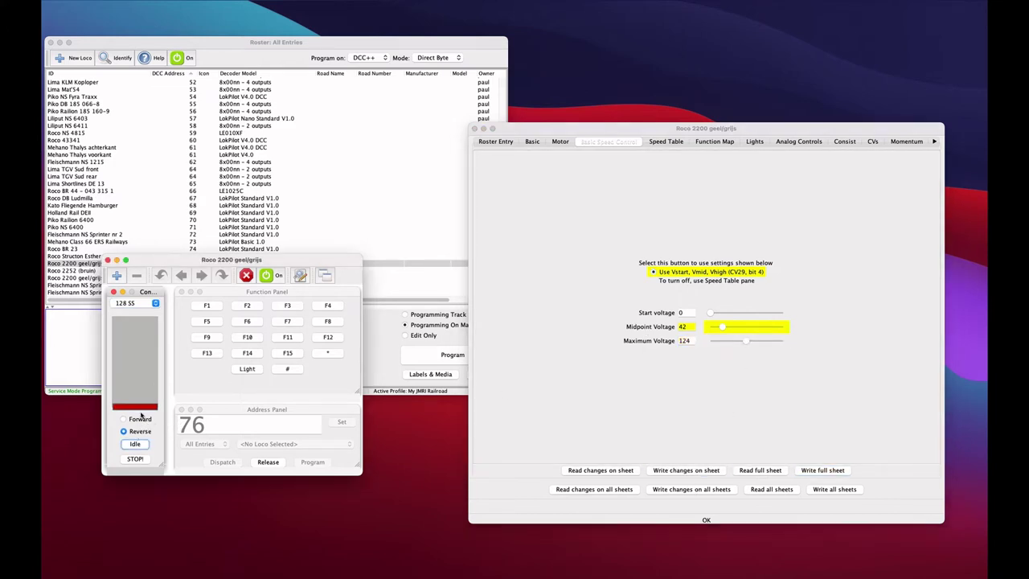
pyautogui.click(123, 419)
pyautogui.moveTo(144, 406); pyautogui.dragTo(147, 303)
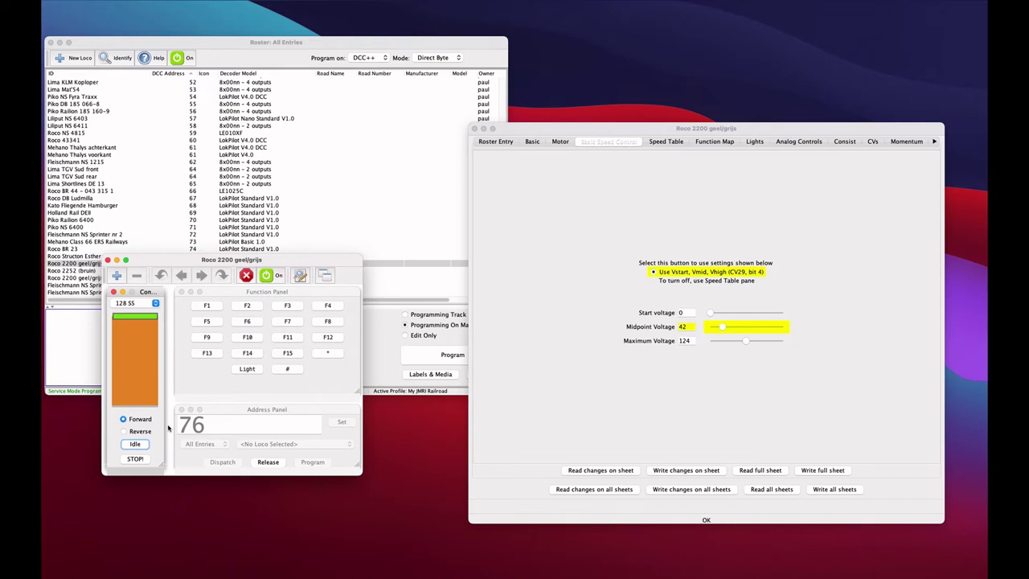
# Step: Set the maximum voltage to 100 and write it to the decoder
pyautogui.click(746, 342)
pyautogui.moveTo(746, 342); pyautogui.dragTo(740, 341)
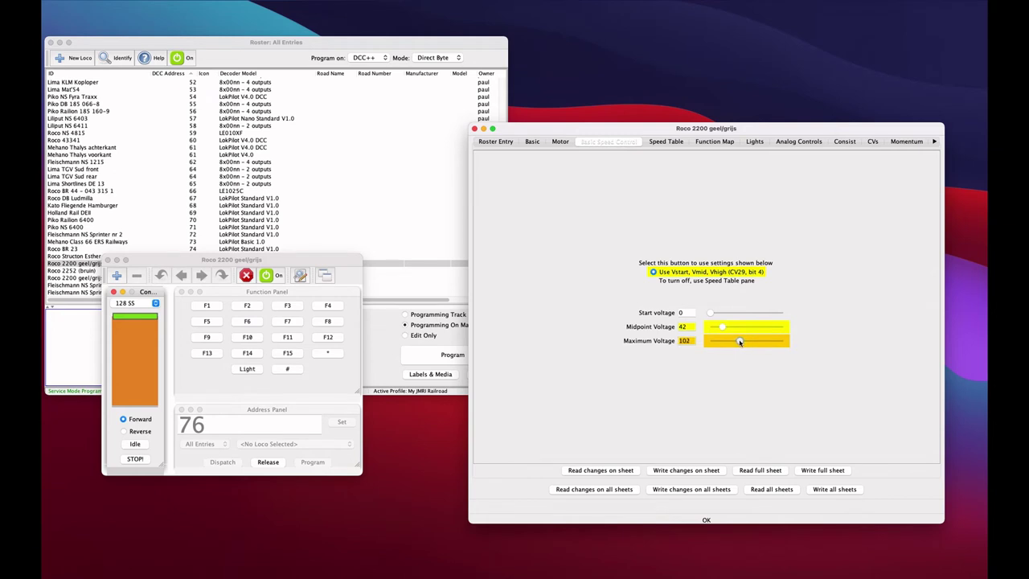
pyautogui.doubleClick(691, 341)
pyautogui.write('100')
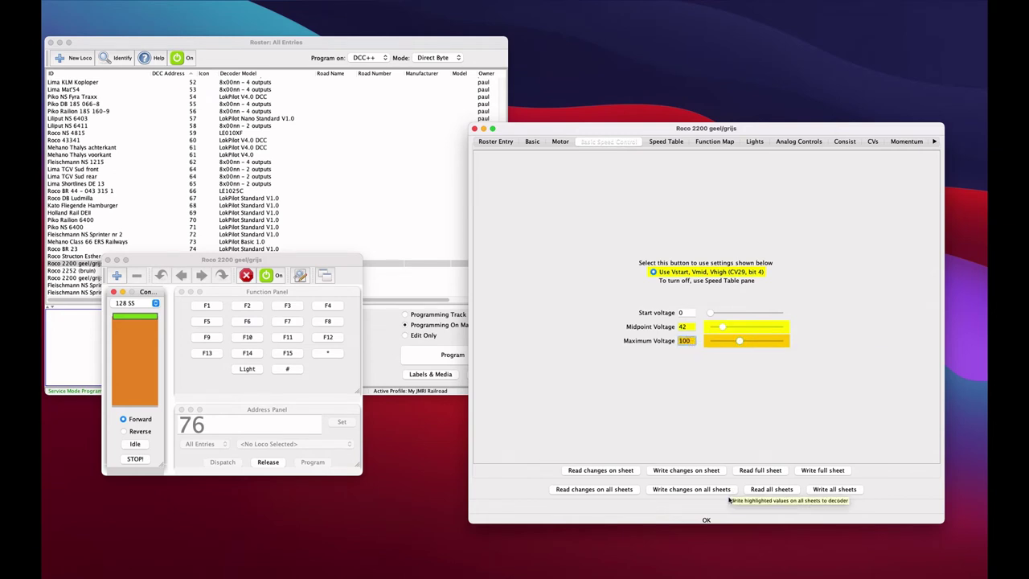
pyautogui.click(685, 470)
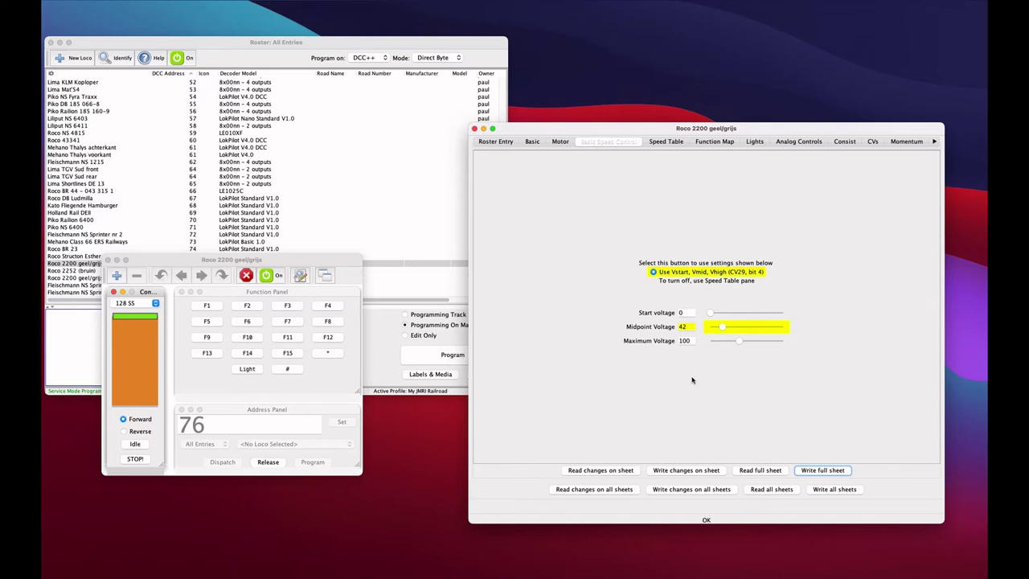
# Step: Bring the locomotive to idle and run it forward at about half throttle to test the midpoint voltage
pyautogui.click(690, 340)
pyautogui.click(136, 446)
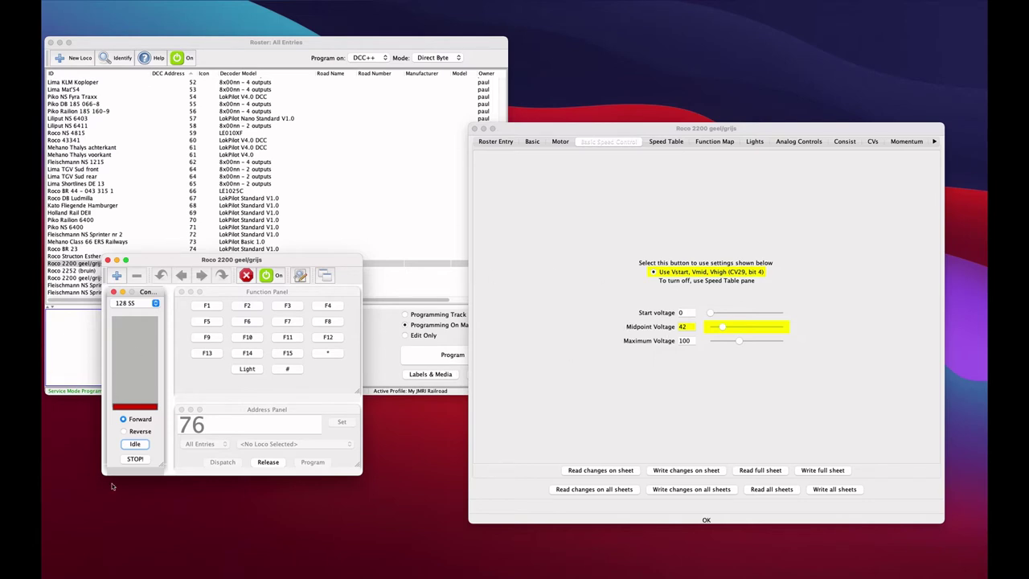
pyautogui.click(682, 326)
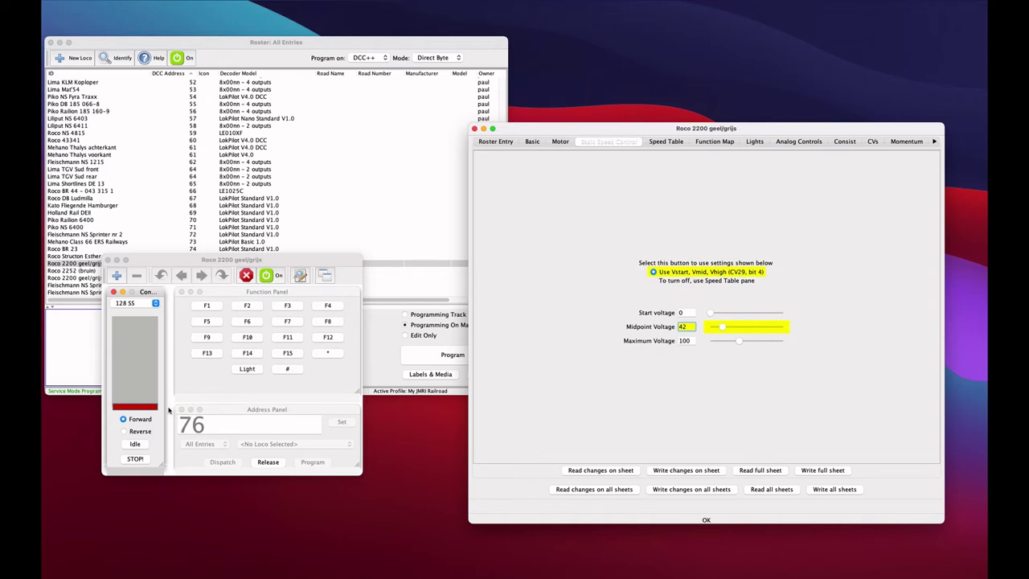
pyautogui.click(158, 368)
pyautogui.moveTo(158, 369); pyautogui.dragTo(161, 360)
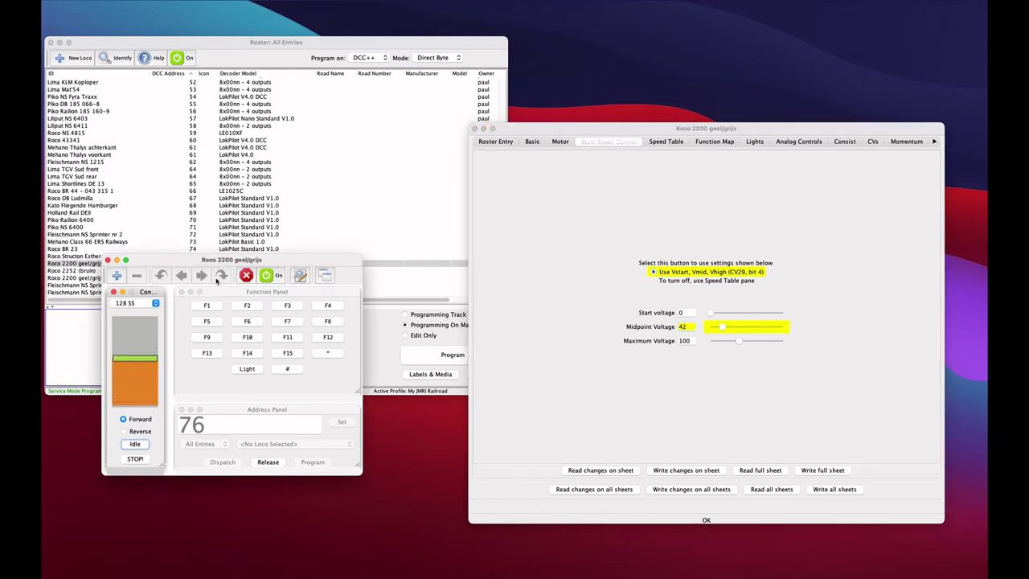
# Step: Switch the throttle's frame view mode and run the locomotive forward at 50% throttle to measure its midpoint speed
pyautogui.click(64, 2)
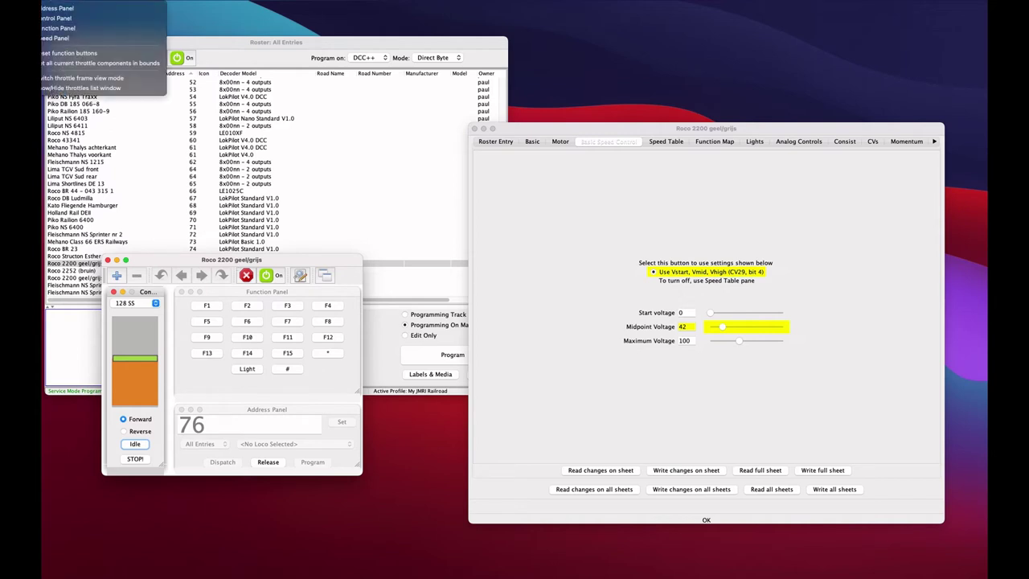
pyautogui.click(80, 78)
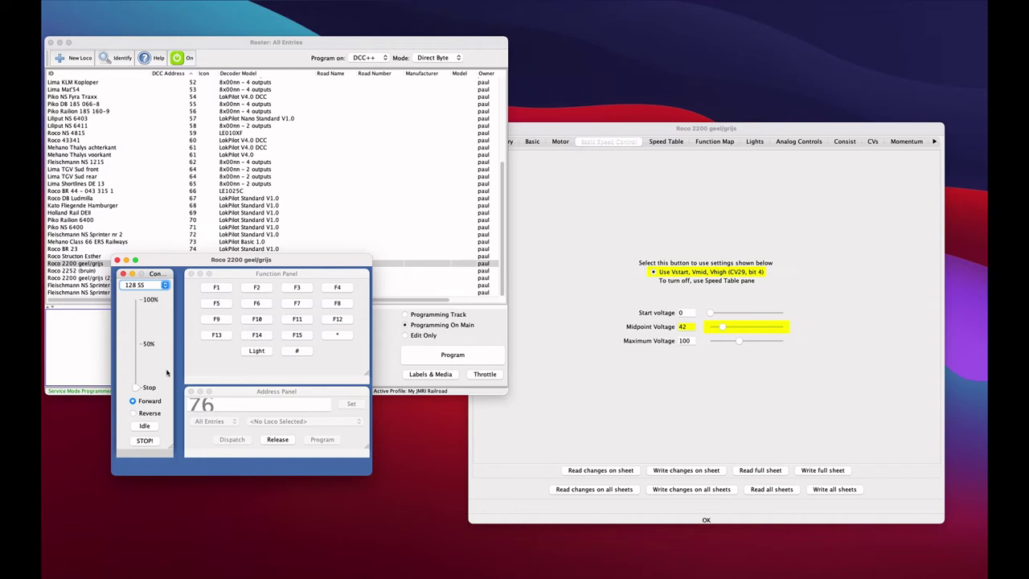
pyautogui.moveTo(138, 392); pyautogui.dragTo(163, 346)
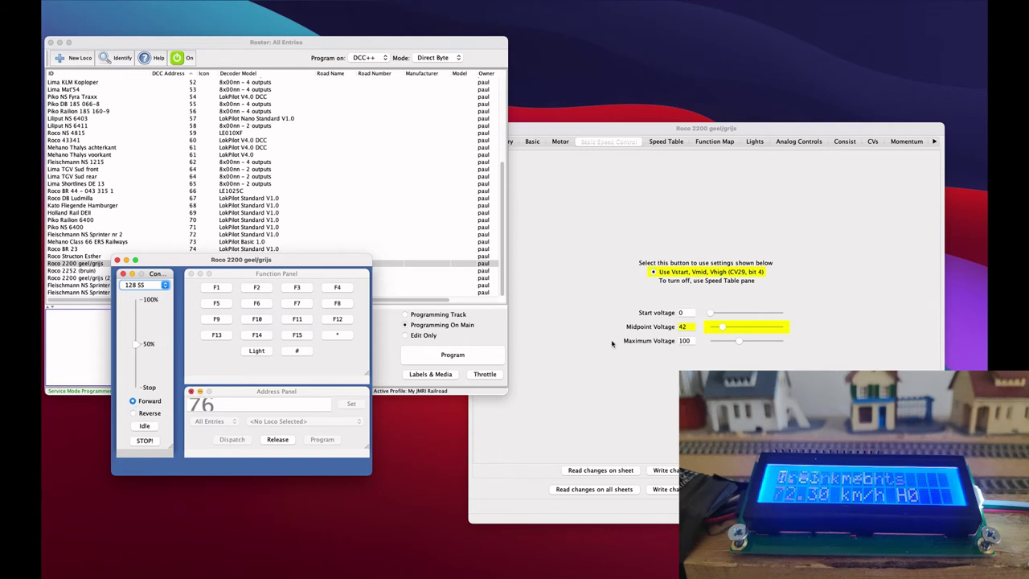
# Step: Try a midpoint voltage of 52 on the decoder and run the locomotive in reverse at half throttle
pyautogui.click(723, 328)
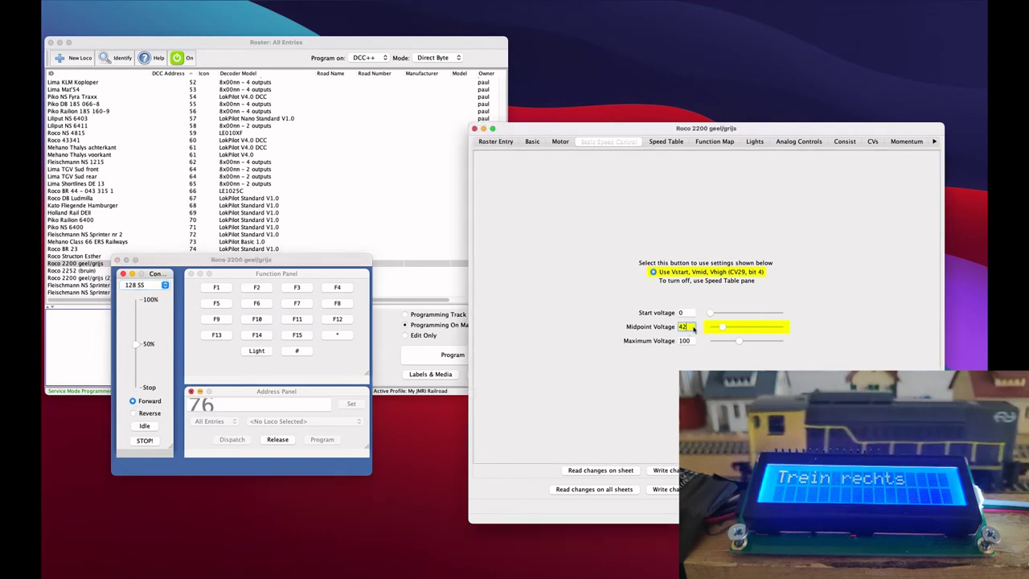
pyautogui.moveTo(723, 327); pyautogui.dragTo(725, 327)
pyautogui.click(665, 471)
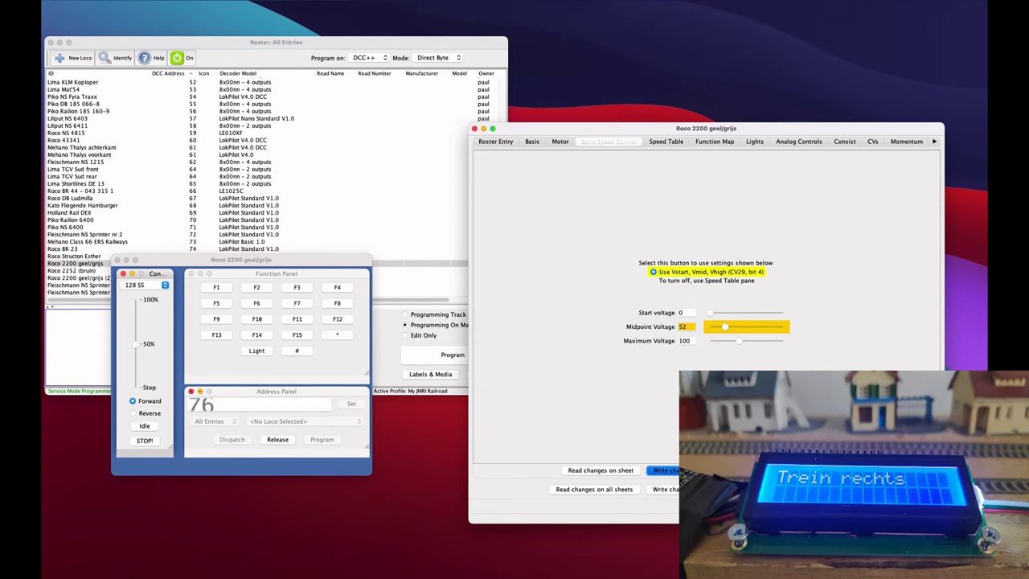
pyautogui.click(133, 412)
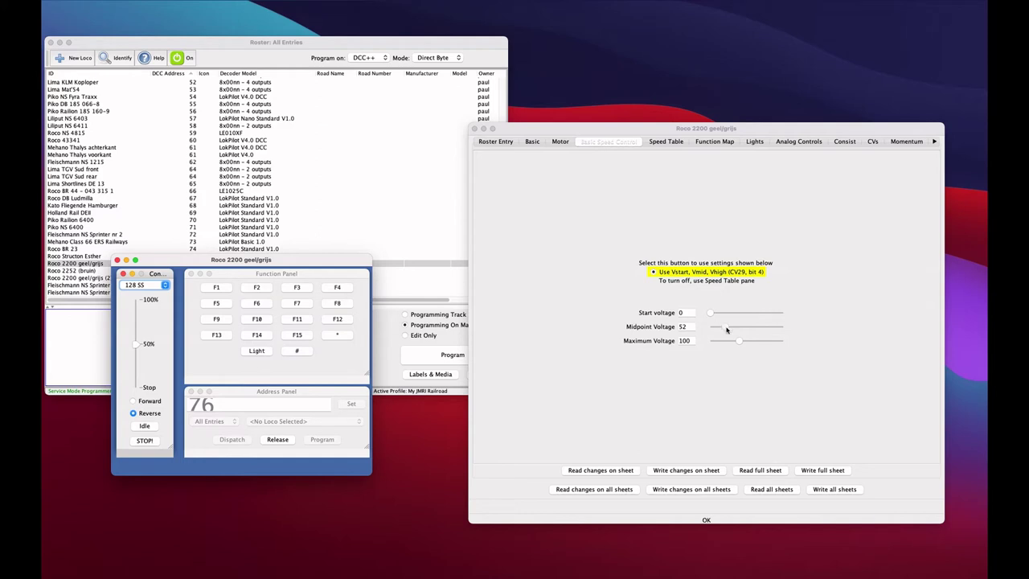
# Step: Set the midpoint voltage to 42, write it to the decoder, and run the locomotive forward at half throttle
pyautogui.click(723, 328)
pyautogui.moveTo(725, 328); pyautogui.dragTo(724, 328)
pyautogui.click(680, 470)
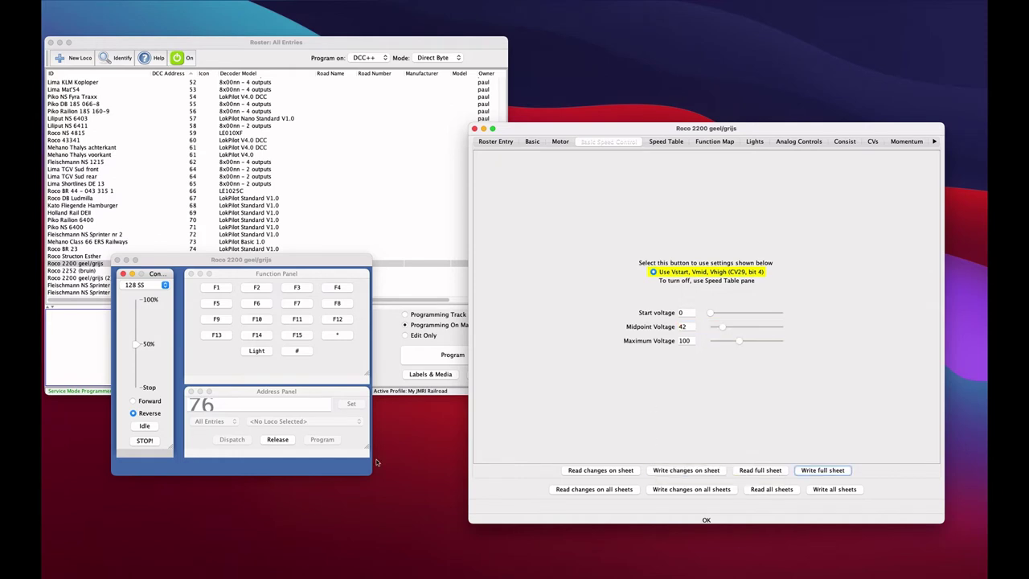
pyautogui.click(148, 406)
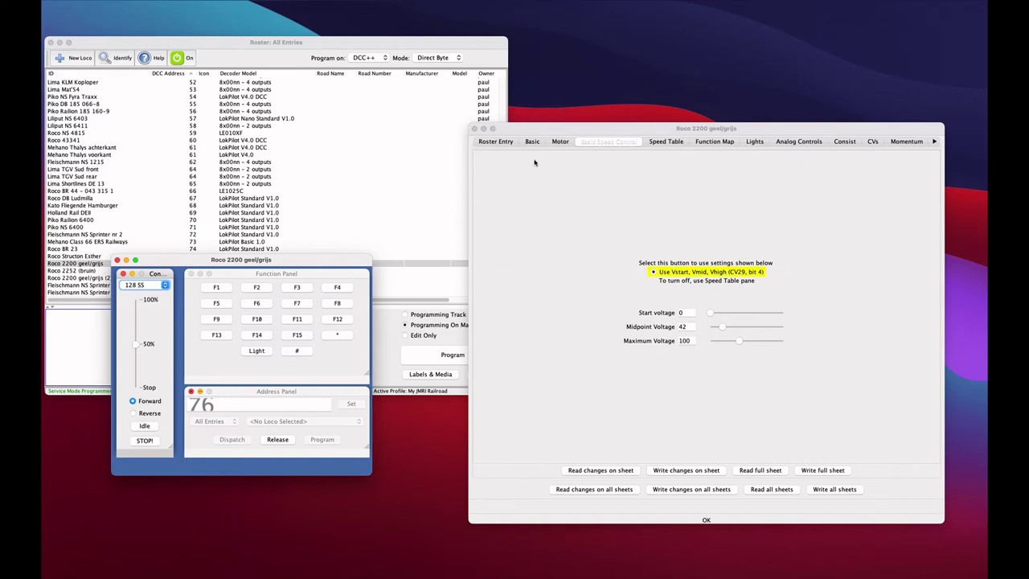
# Step: Review the decoder's motor, basic, basic speed control and speed table settings to compare the available speed options
pyautogui.click(560, 142)
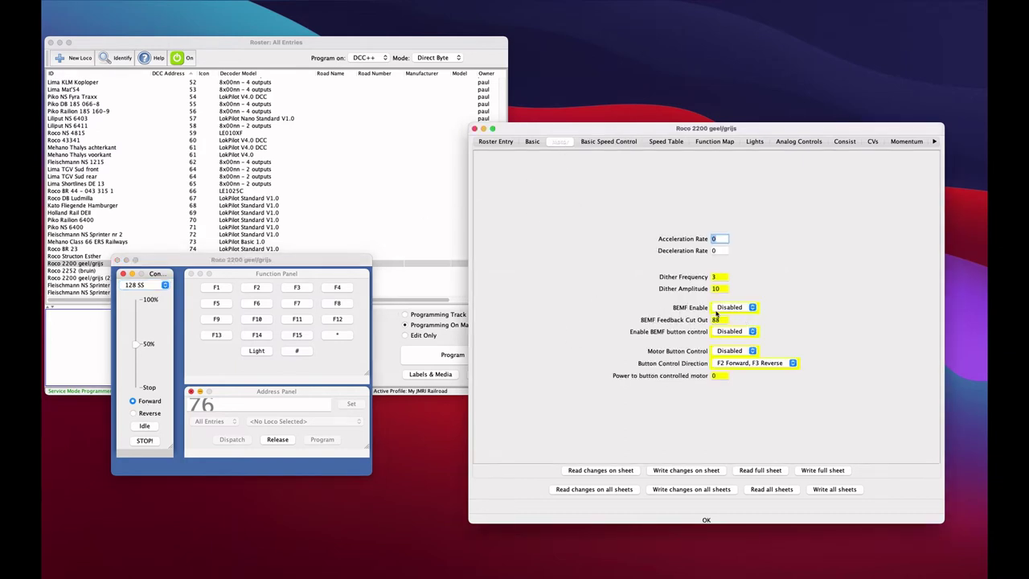
pyautogui.click(537, 150)
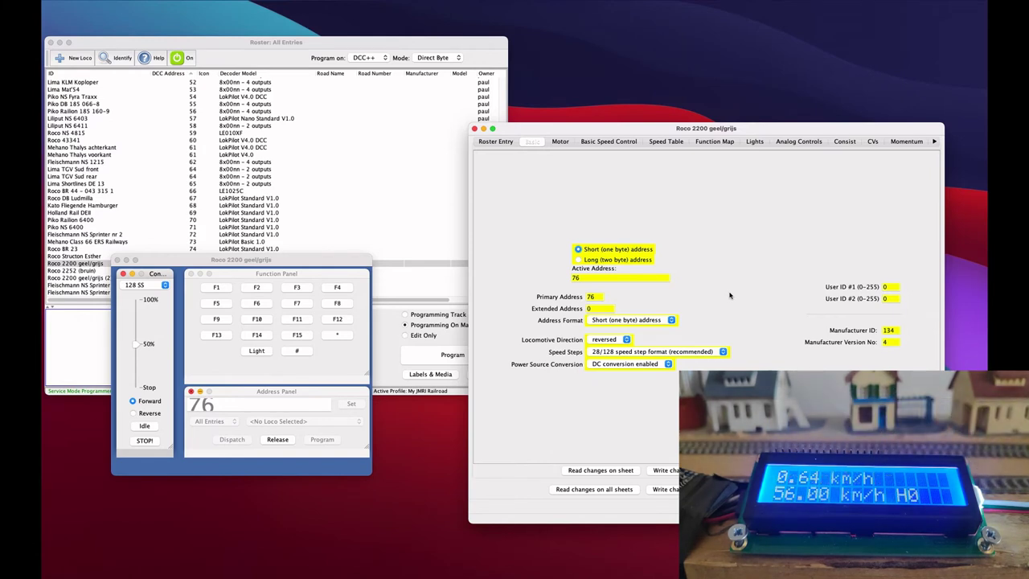
pyautogui.click(591, 143)
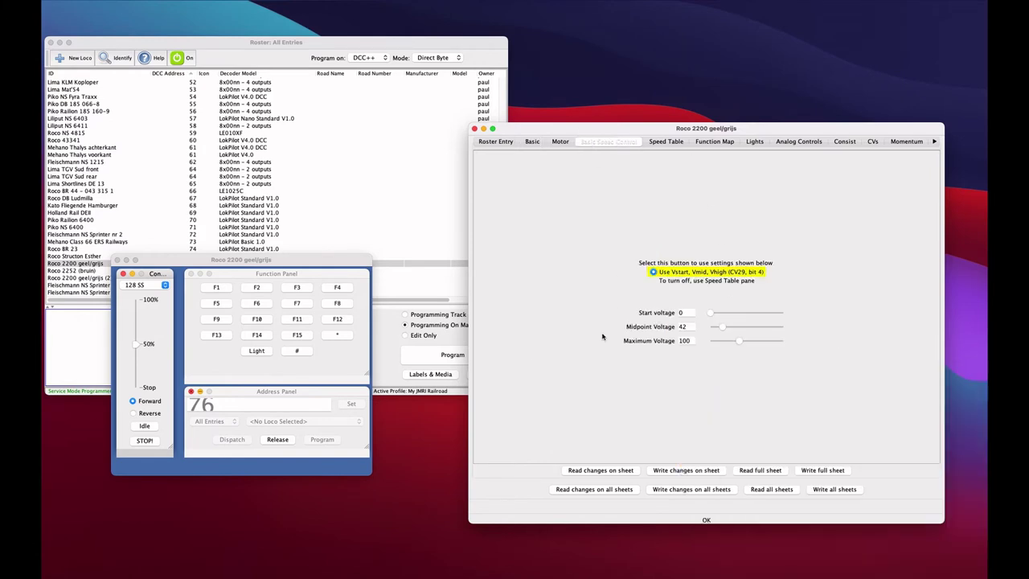
pyautogui.click(675, 148)
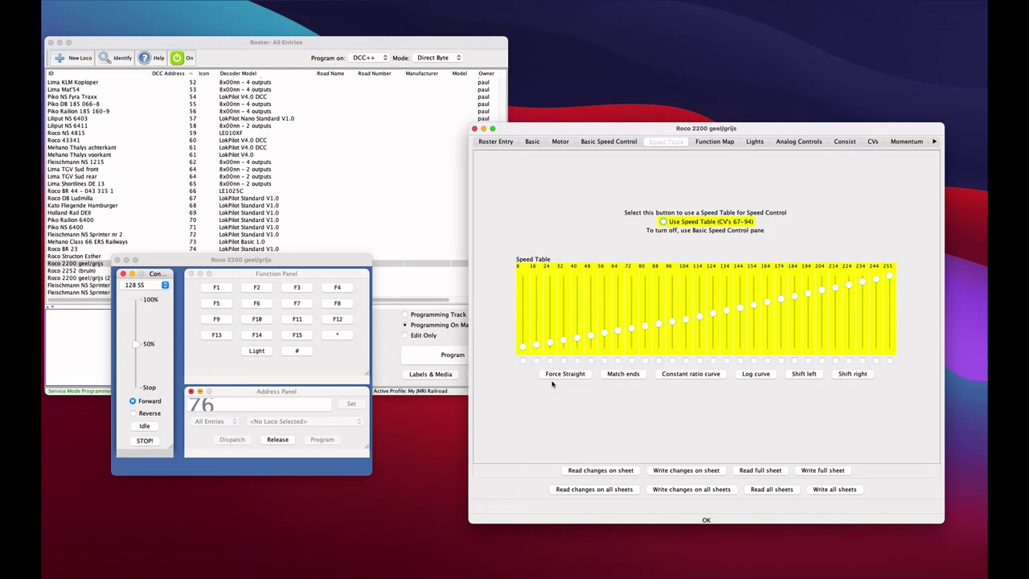
pyautogui.click(617, 141)
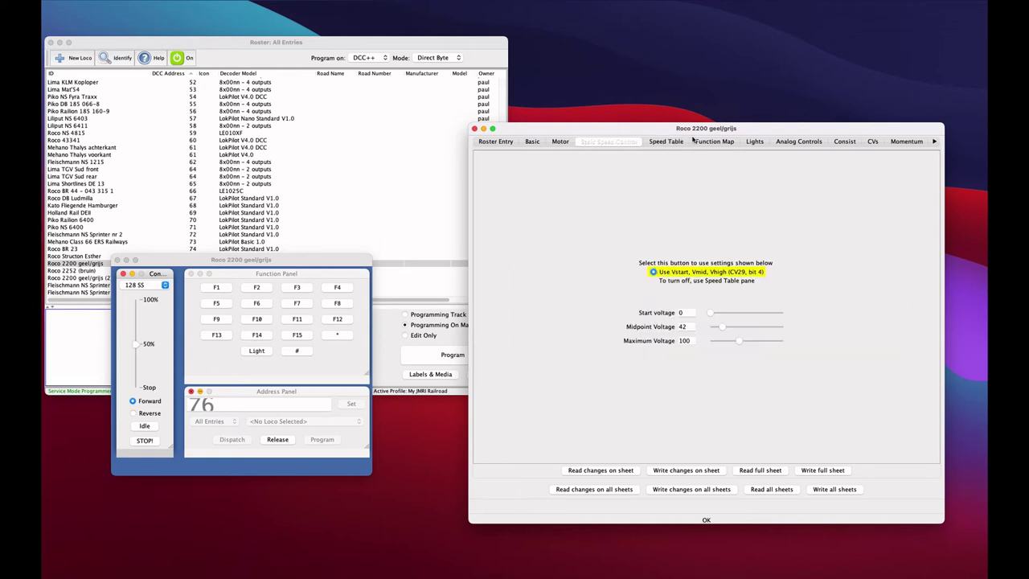
pyautogui.moveTo(346, 262); pyautogui.dragTo(346, 294)
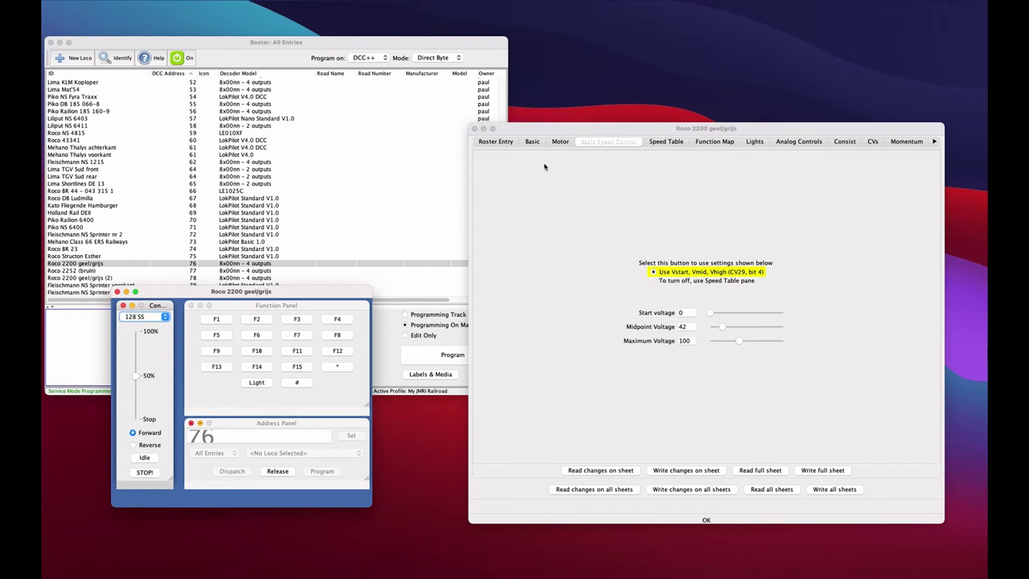
pyautogui.click(657, 144)
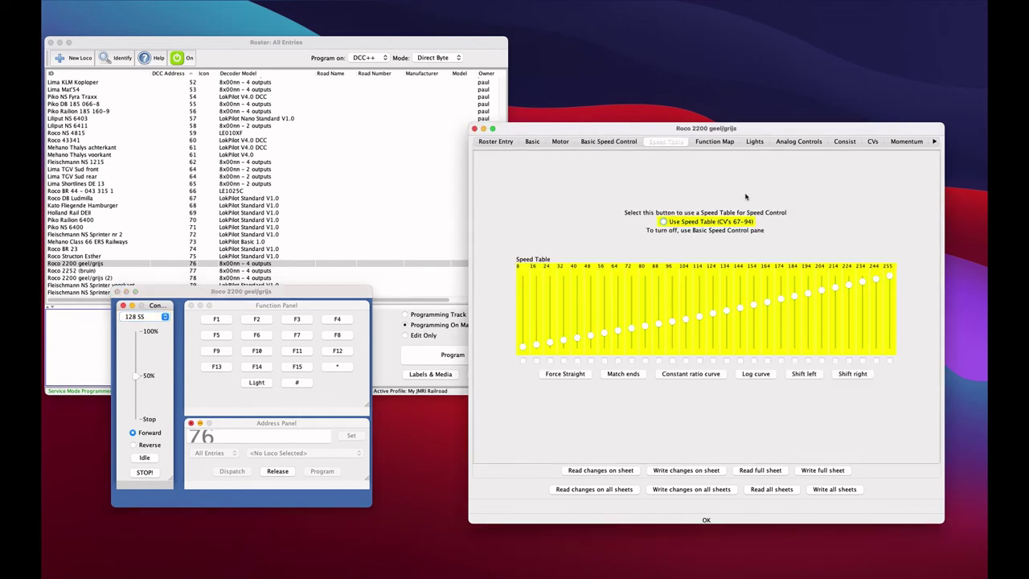
pyautogui.click(603, 145)
pyautogui.click(563, 143)
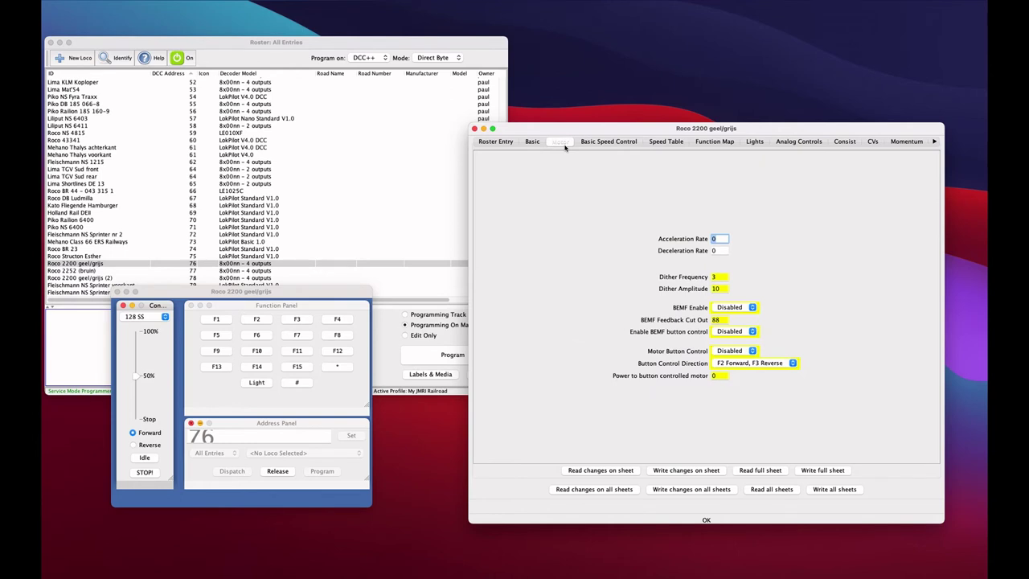
pyautogui.click(607, 145)
# Step: Set the acceleration rate and deceleration rate to 10 and write the changes to the decoder
pyautogui.click(563, 145)
pyautogui.write('10')
pyautogui.click(723, 251)
pyautogui.write('10')
pyautogui.click(719, 239)
pyautogui.click(677, 471)
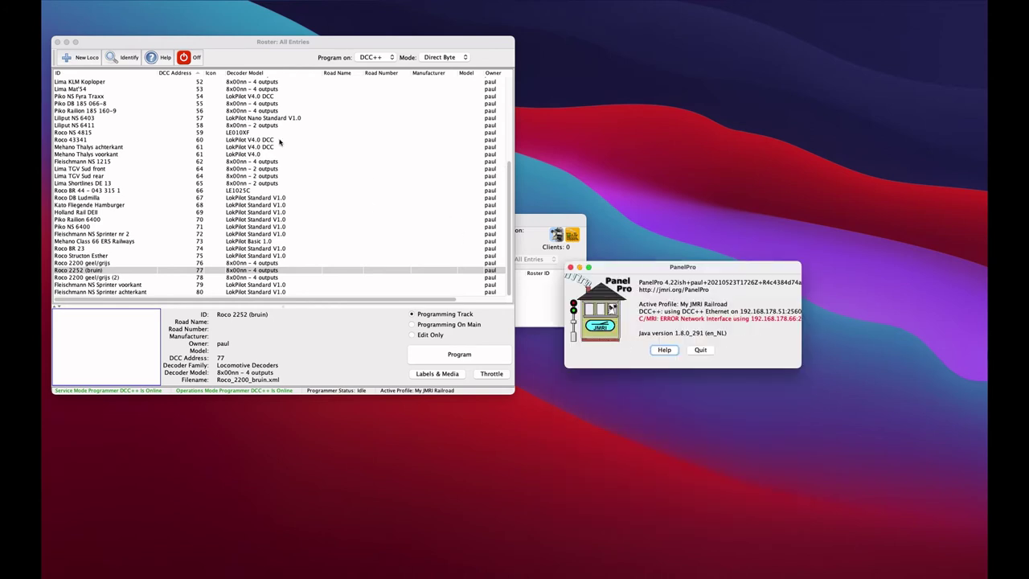
# Step: Open Consist Control, examine which locomotives belong to consist 1 and their directions, and close it
pyautogui.click(74, 1)
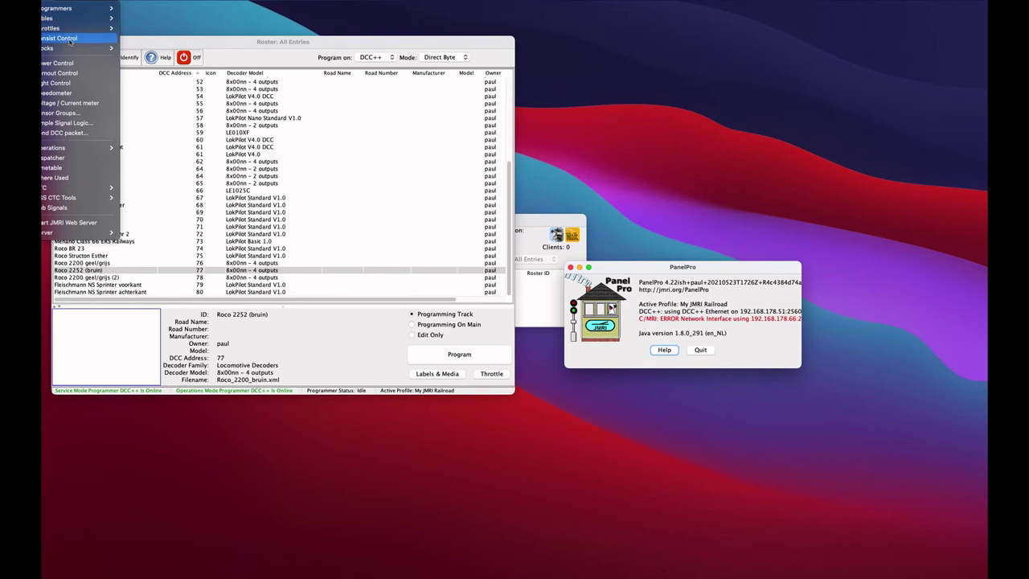
pyautogui.click(70, 39)
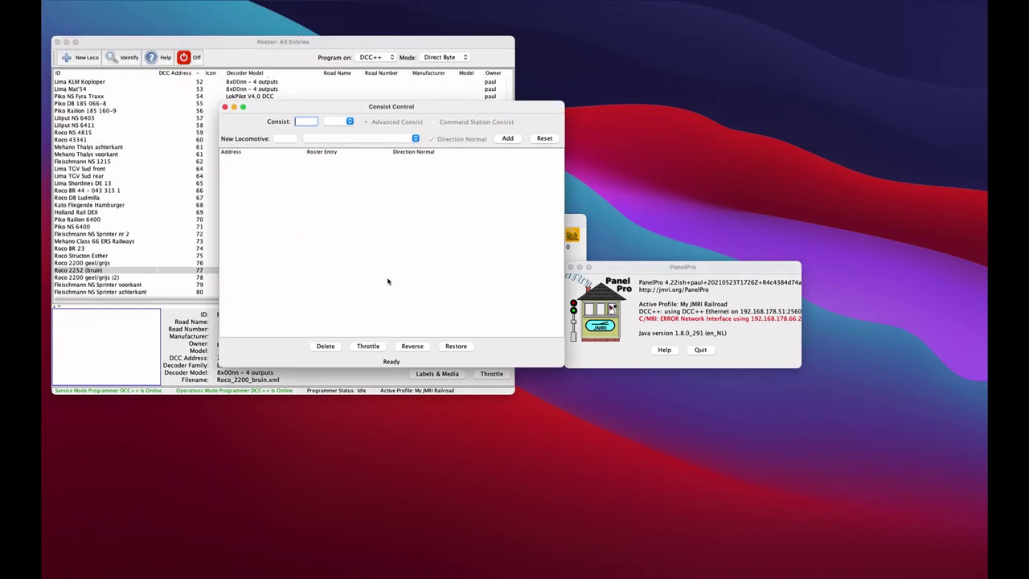
pyautogui.click(337, 122)
pyautogui.click(334, 129)
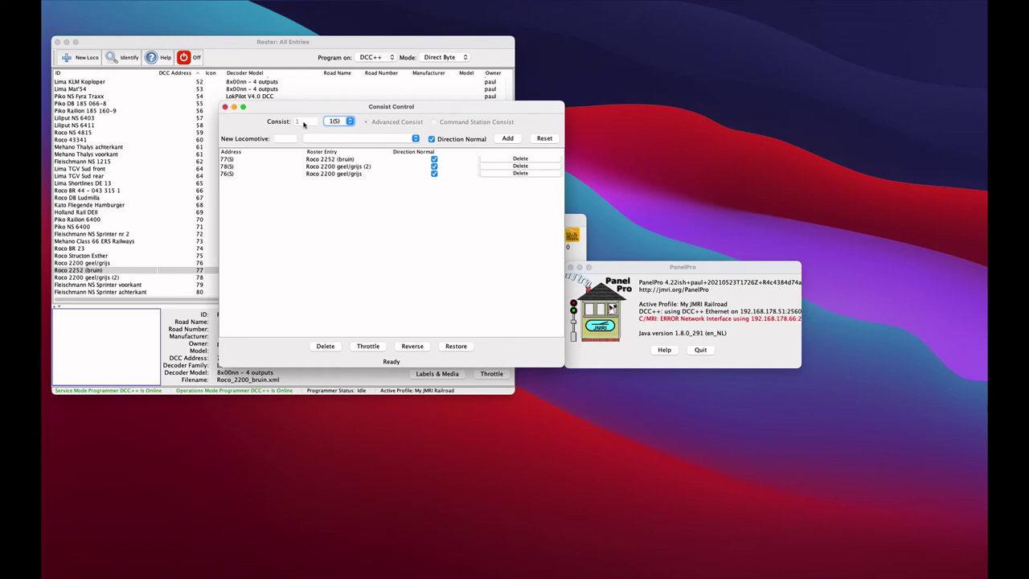
pyautogui.click(225, 107)
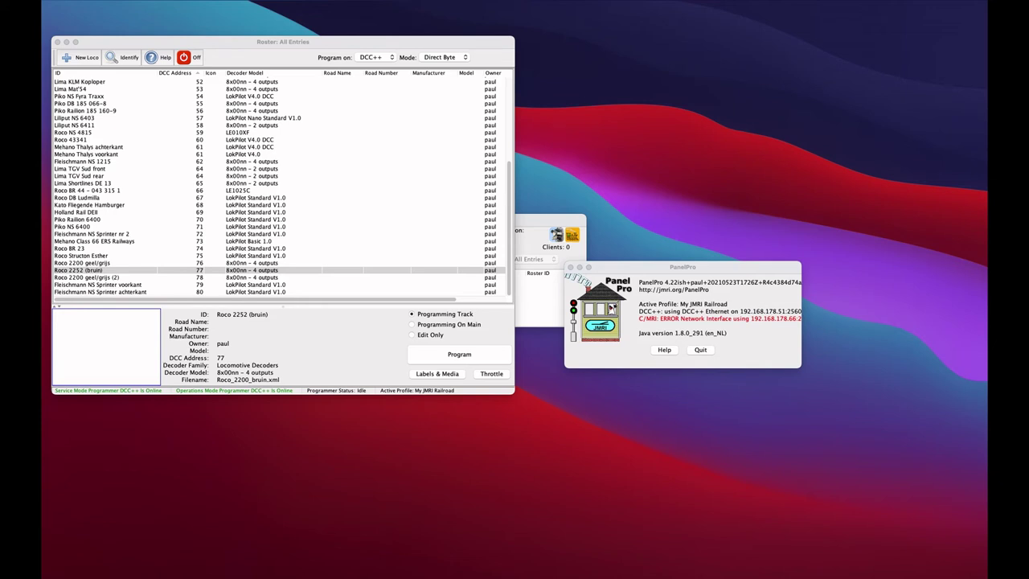
# Step: Arrange the consist settings windows of Roco 2252 (bruin), Roco 2200 geel/grijs (2) and Roco 2200 geel/grijs for comparison
pyautogui.moveTo(593, 427); pyautogui.dragTo(632, 41)
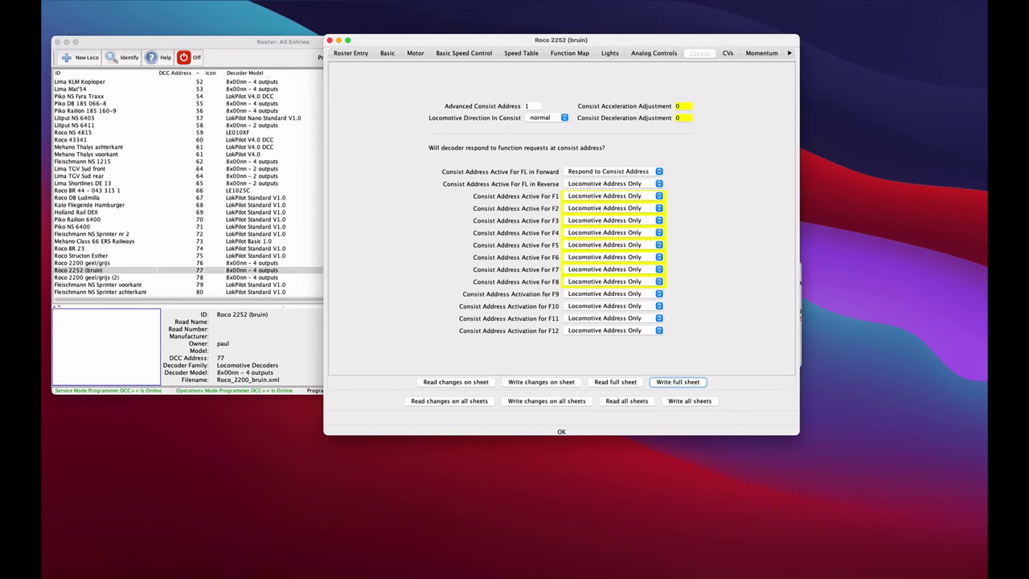
pyautogui.moveTo(492, 443); pyautogui.dragTo(446, 114)
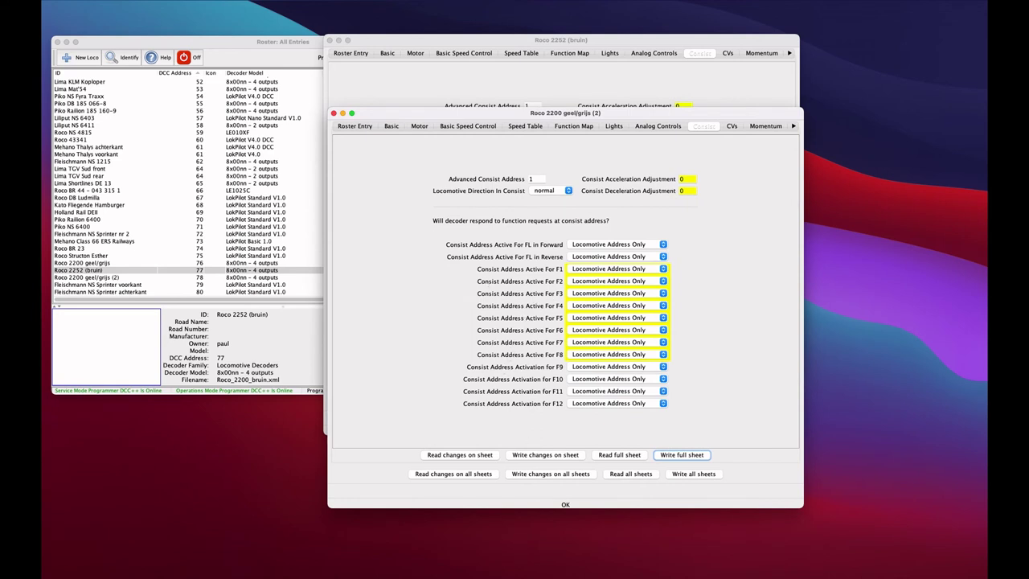
pyautogui.moveTo(555, 552); pyautogui.dragTo(527, 78)
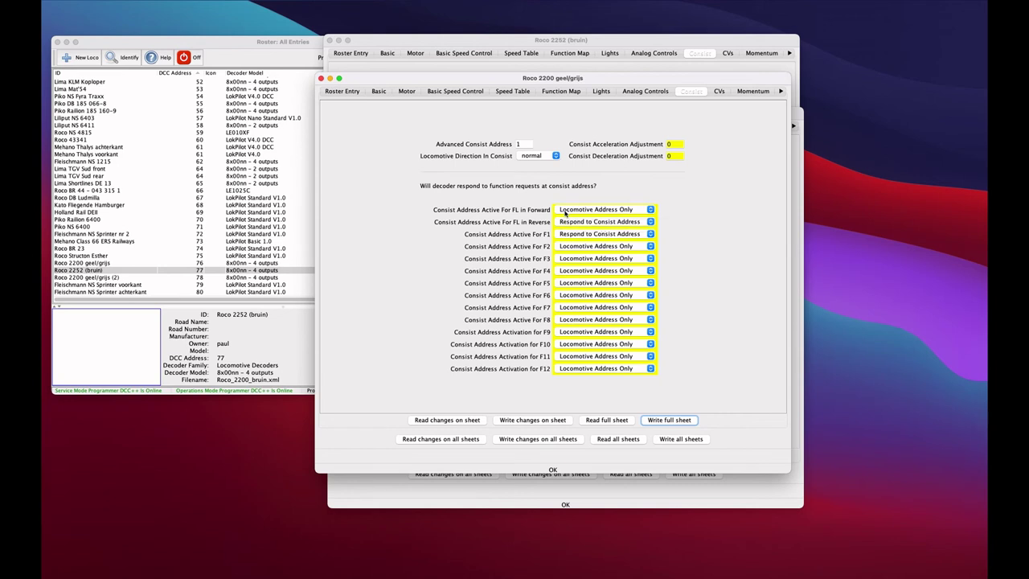
pyautogui.moveTo(389, 81); pyautogui.dragTo(429, 196)
# Step: Compare the three locomotives' consist acceleration and deceleration adjustments, and view the roster entry of Roco 2200 geel/grijs
pyautogui.click(535, 185)
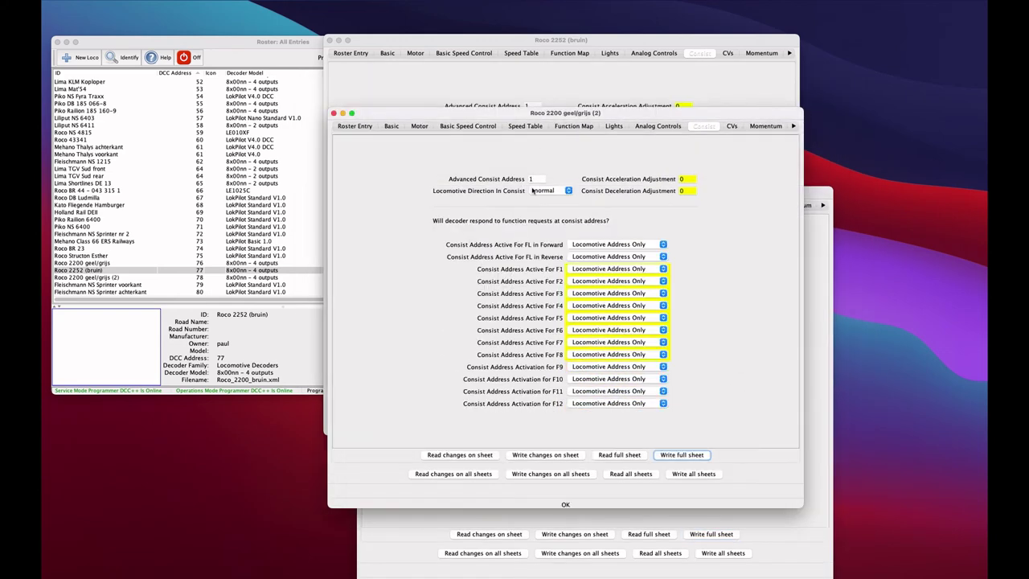
pyautogui.click(558, 71)
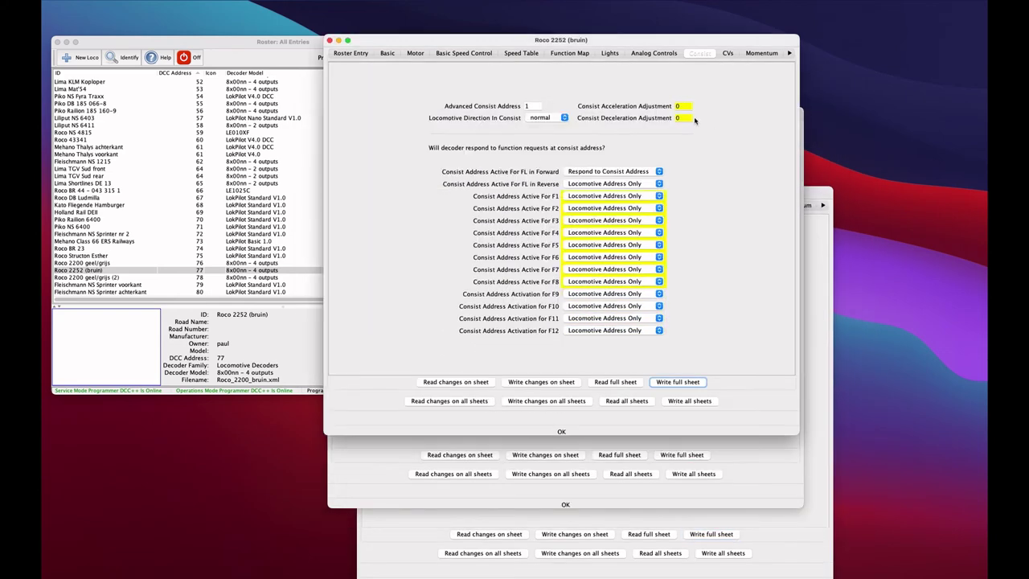
pyautogui.click(395, 469)
pyautogui.click(392, 536)
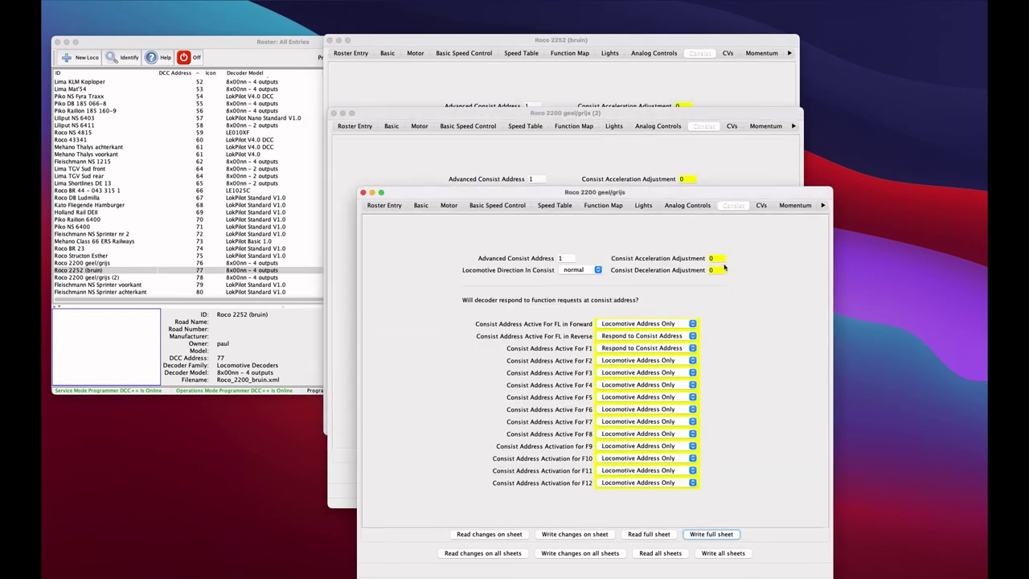
pyautogui.moveTo(718, 271)
pyautogui.click(394, 207)
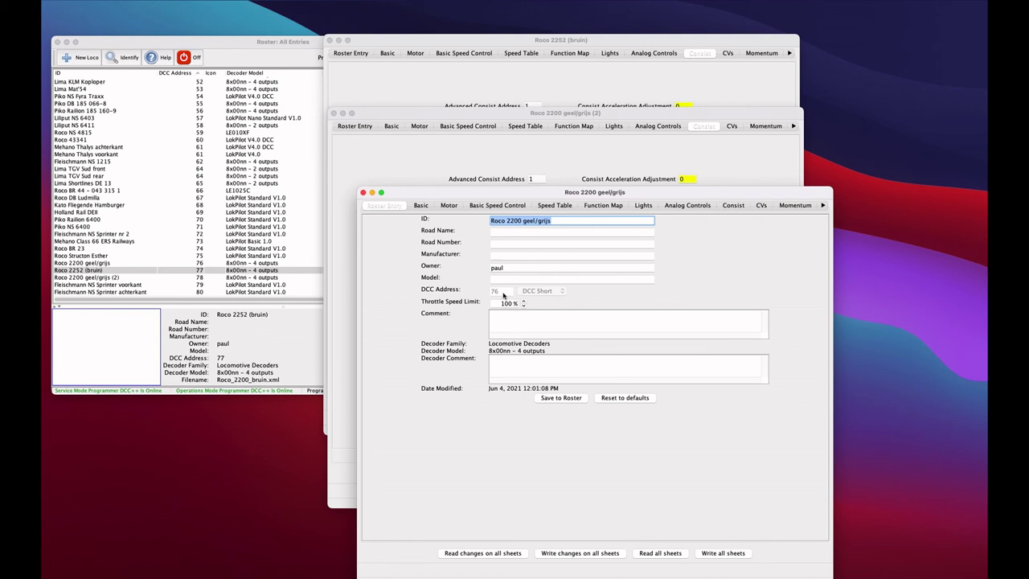
pyautogui.click(265, 54)
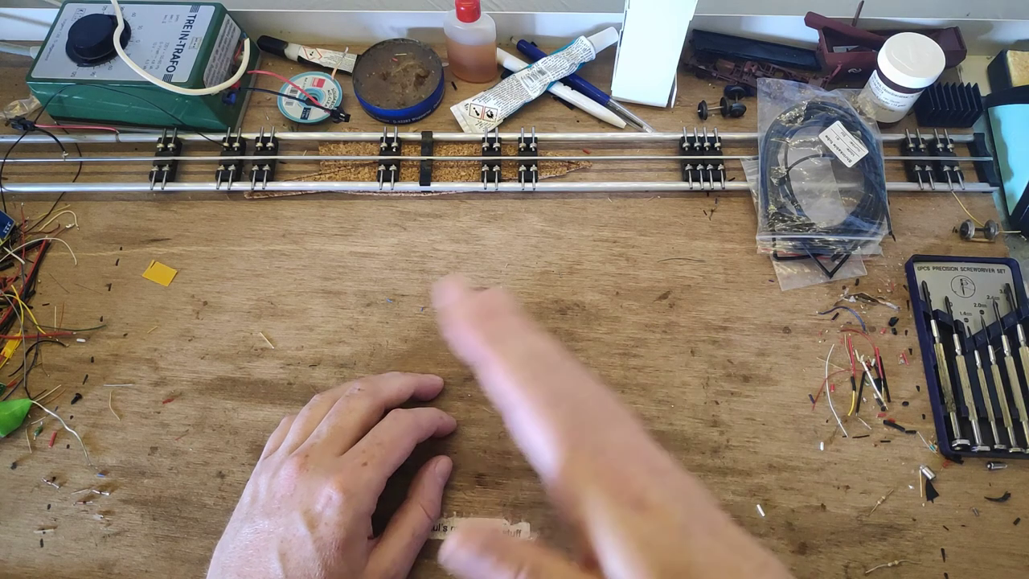